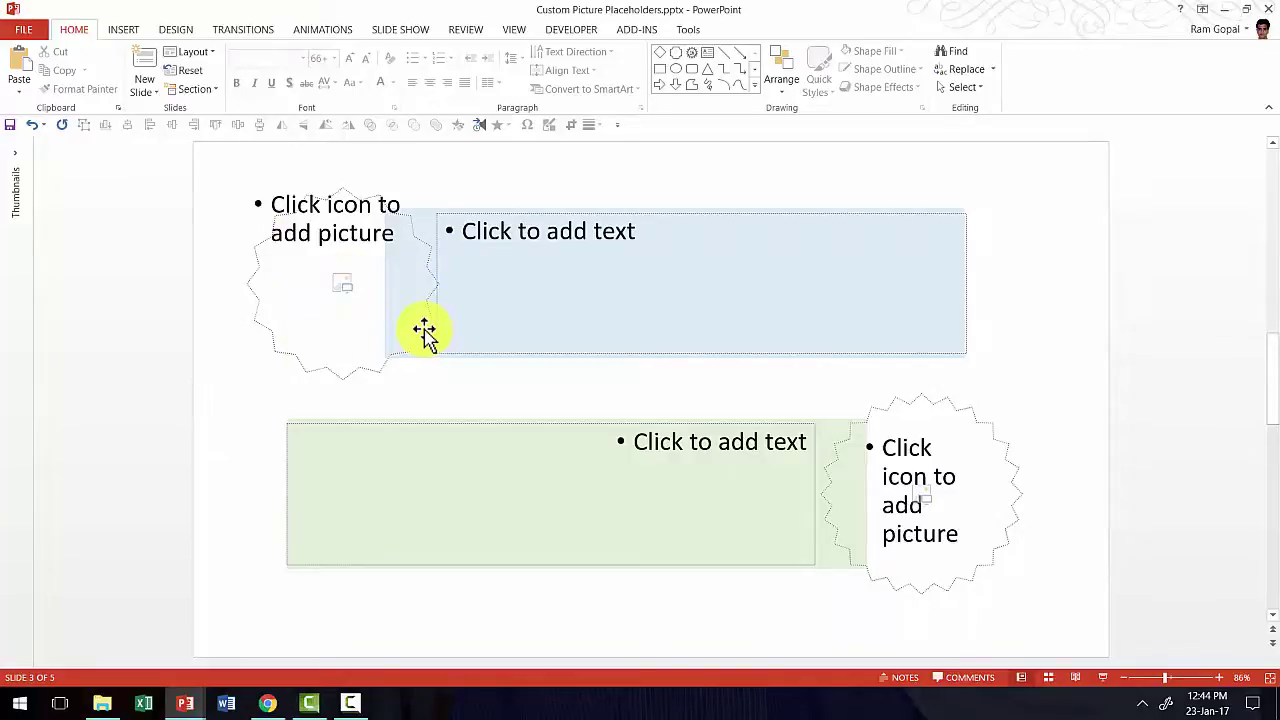
# Insert blue-56414_1920.jpg into the upper star placeholder, then go to blank Presentation2
pyautogui.click(343, 284)
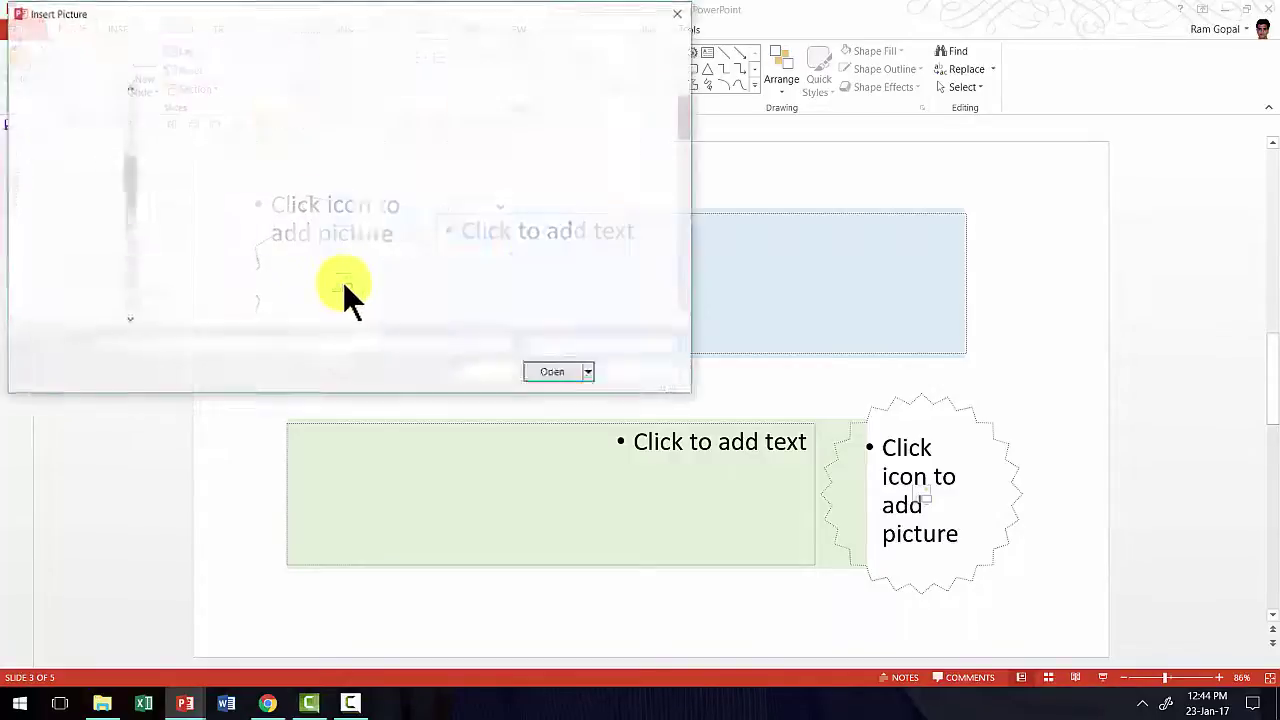
pyautogui.moveTo(686, 116); pyautogui.dragTo(687, 153)
pyautogui.click(288, 152)
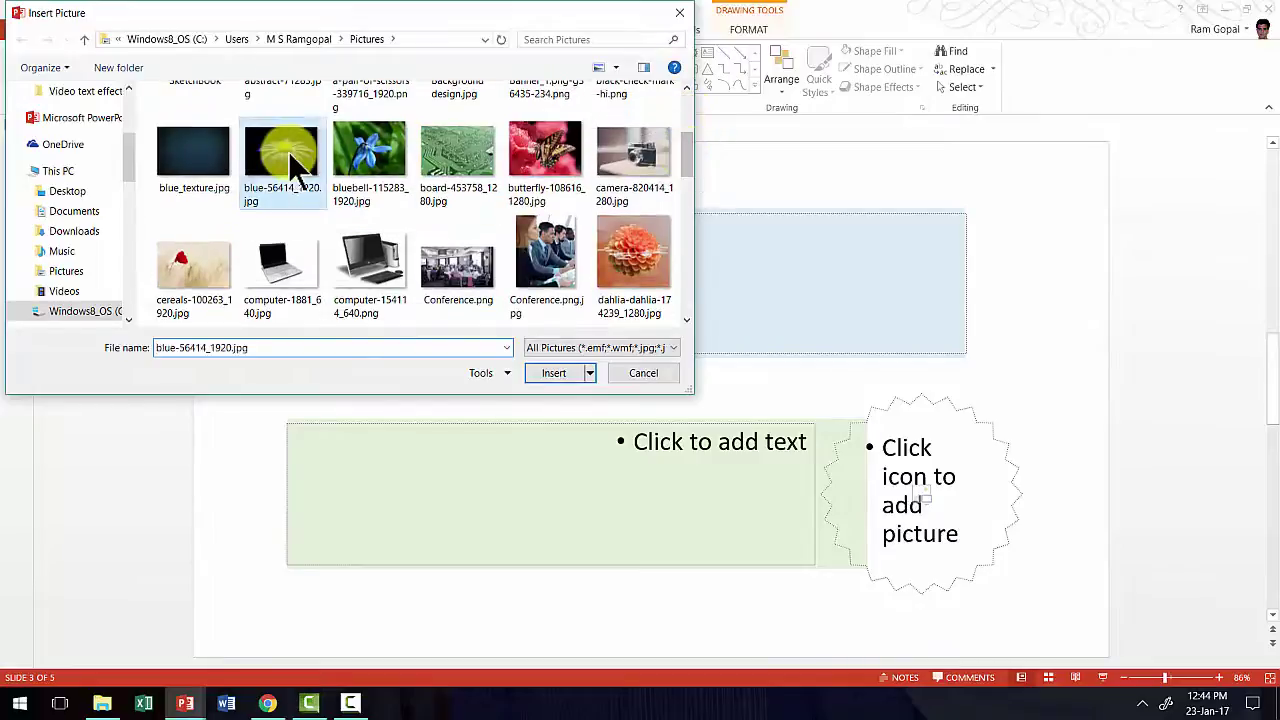
pyautogui.click(551, 367)
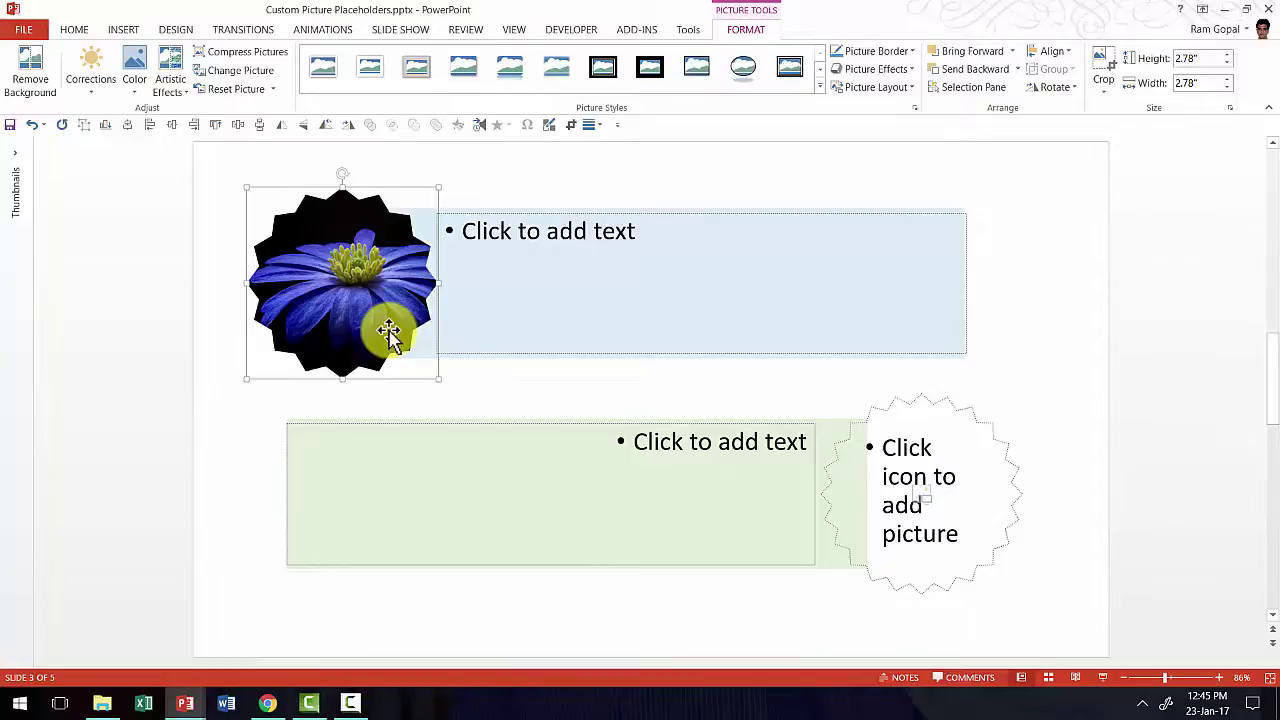
pyautogui.hotkey('ctrl', 'n')
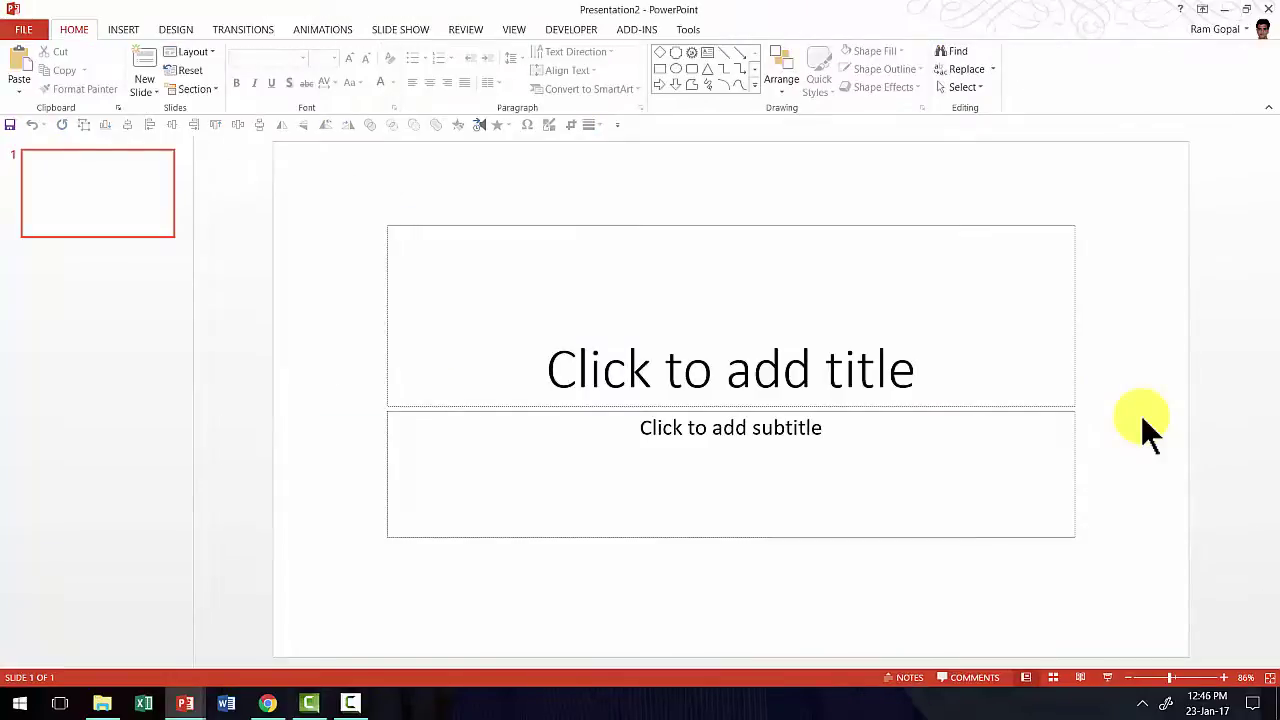
# Put Presentation2 in Slide Master view and scroll the layout thumbnails to the top
pyautogui.click(513, 29)
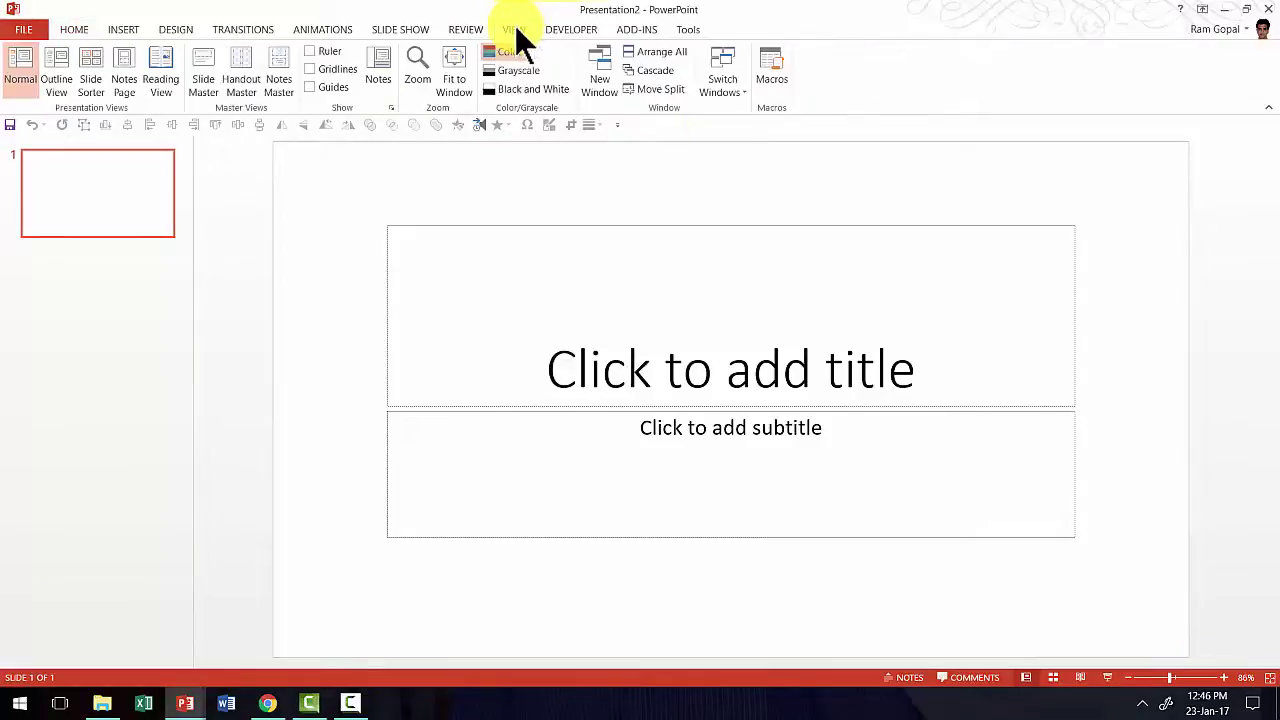
pyautogui.click(203, 83)
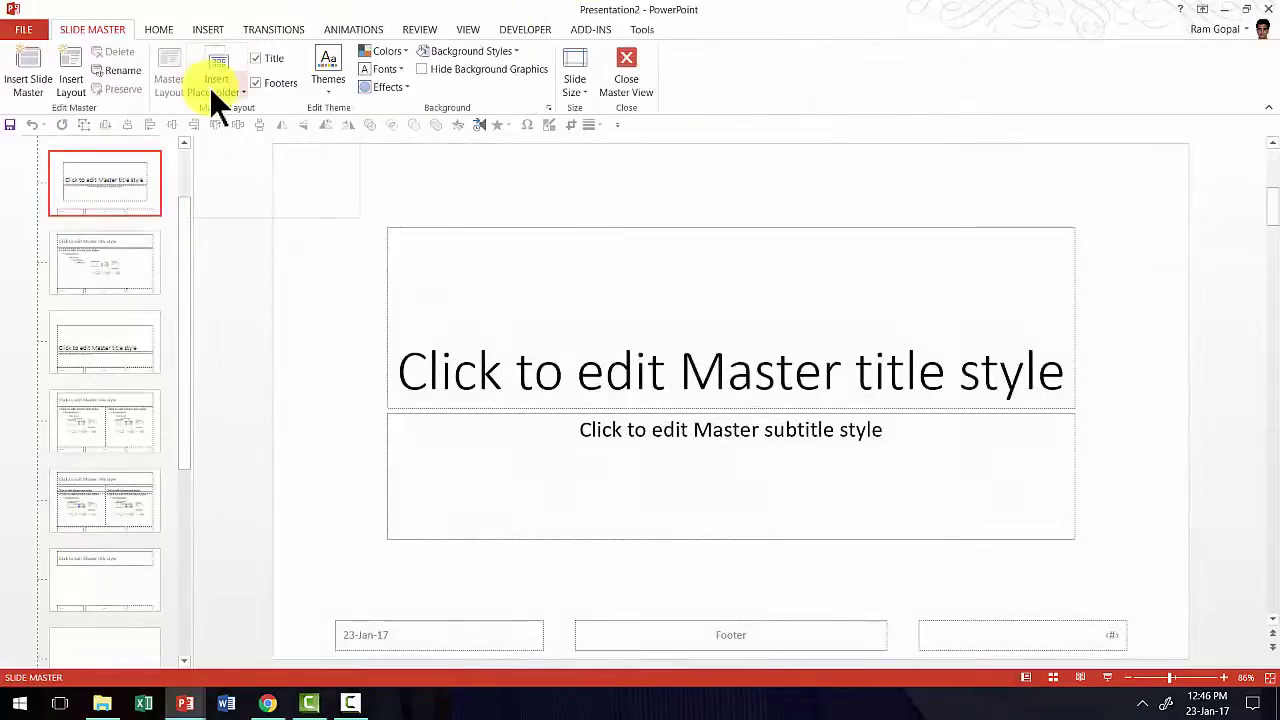
pyautogui.moveTo(184, 250); pyautogui.dragTo(185, 193)
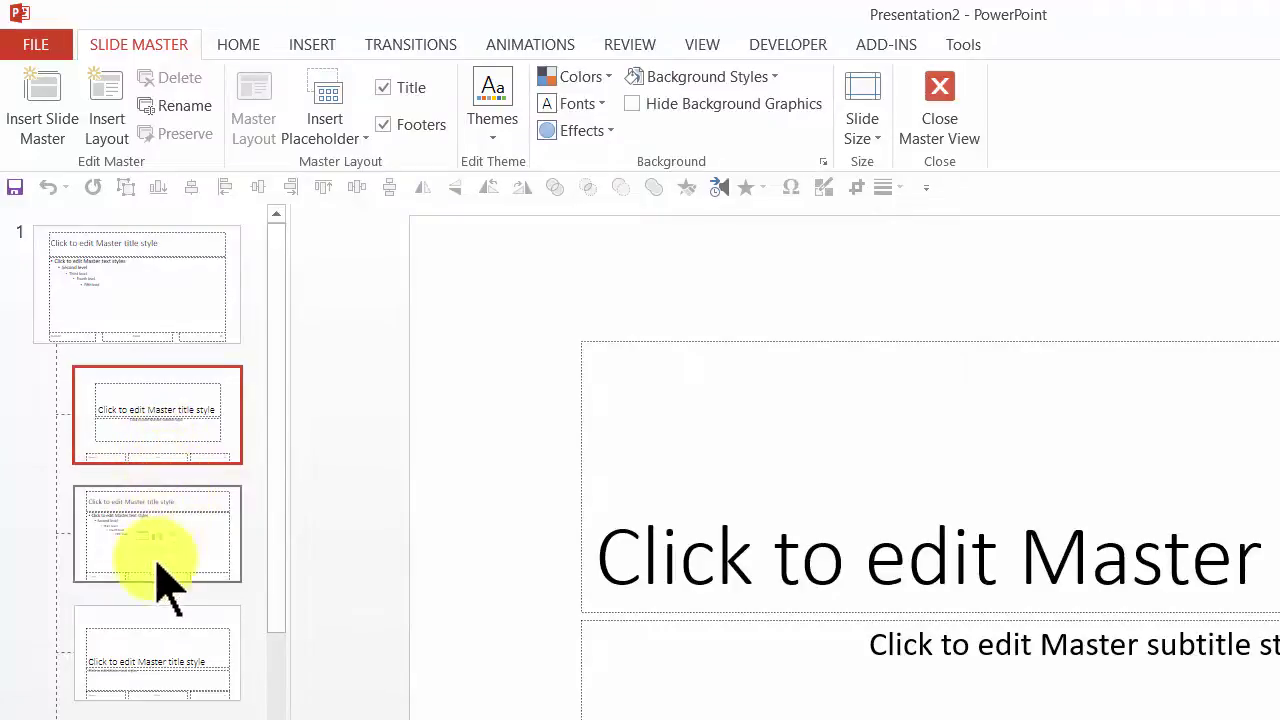
# Insert a new layout below the second layout and delete its title placeholder
pyautogui.rightClick(199, 476)
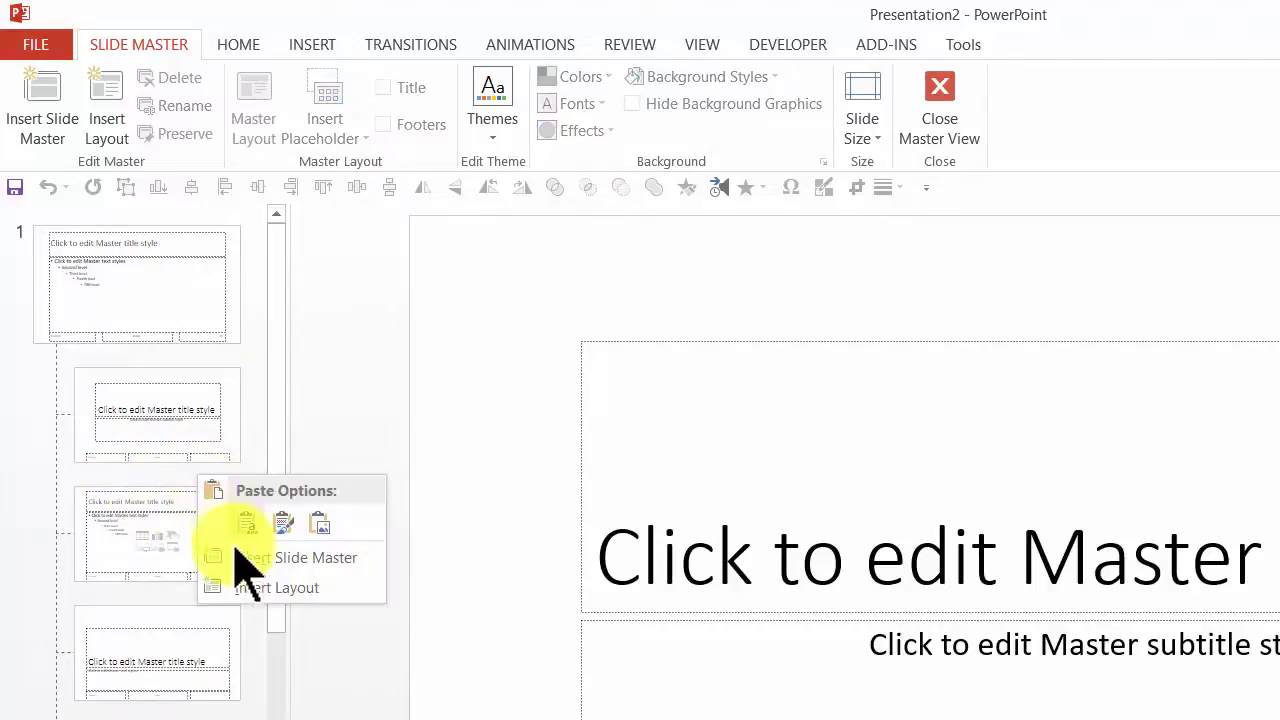
pyautogui.click(272, 587)
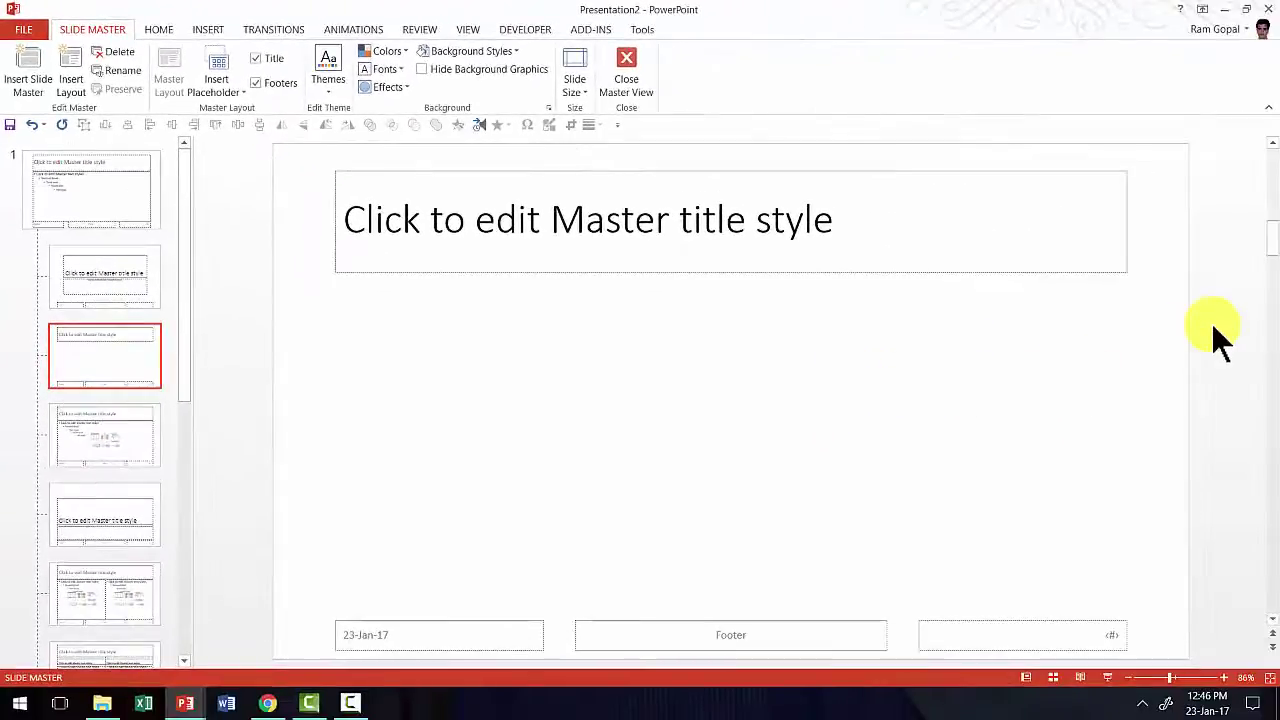
pyautogui.moveTo(1211, 323); pyautogui.dragTo(255, 140)
pyautogui.press('Delete')
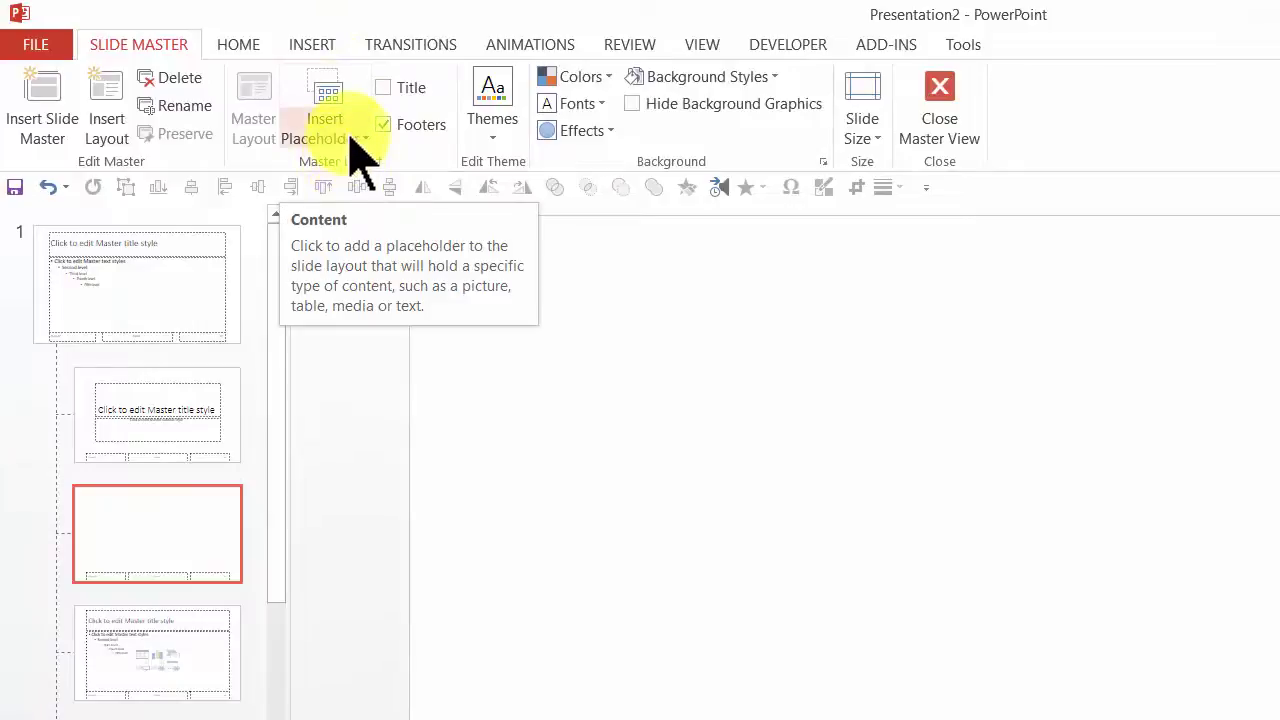
# Draw a square Picture placeholder near the centre of the blank layout
pyautogui.click(348, 145)
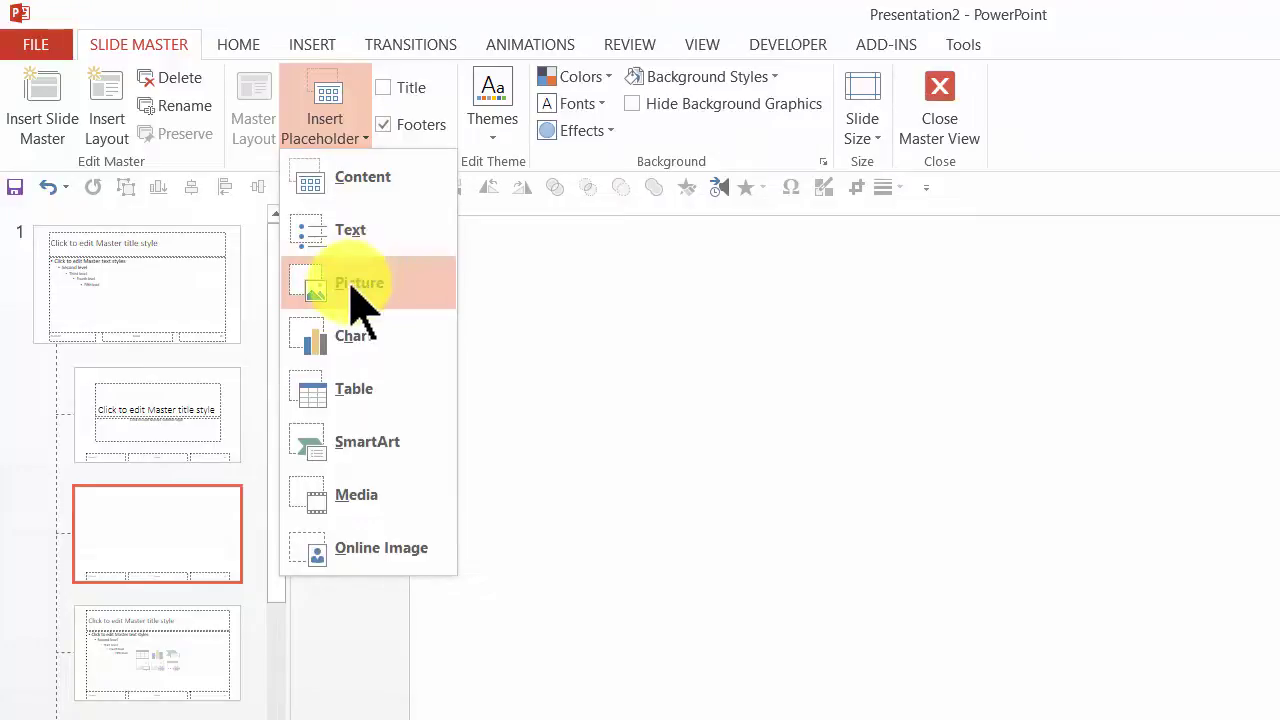
pyautogui.click(351, 285)
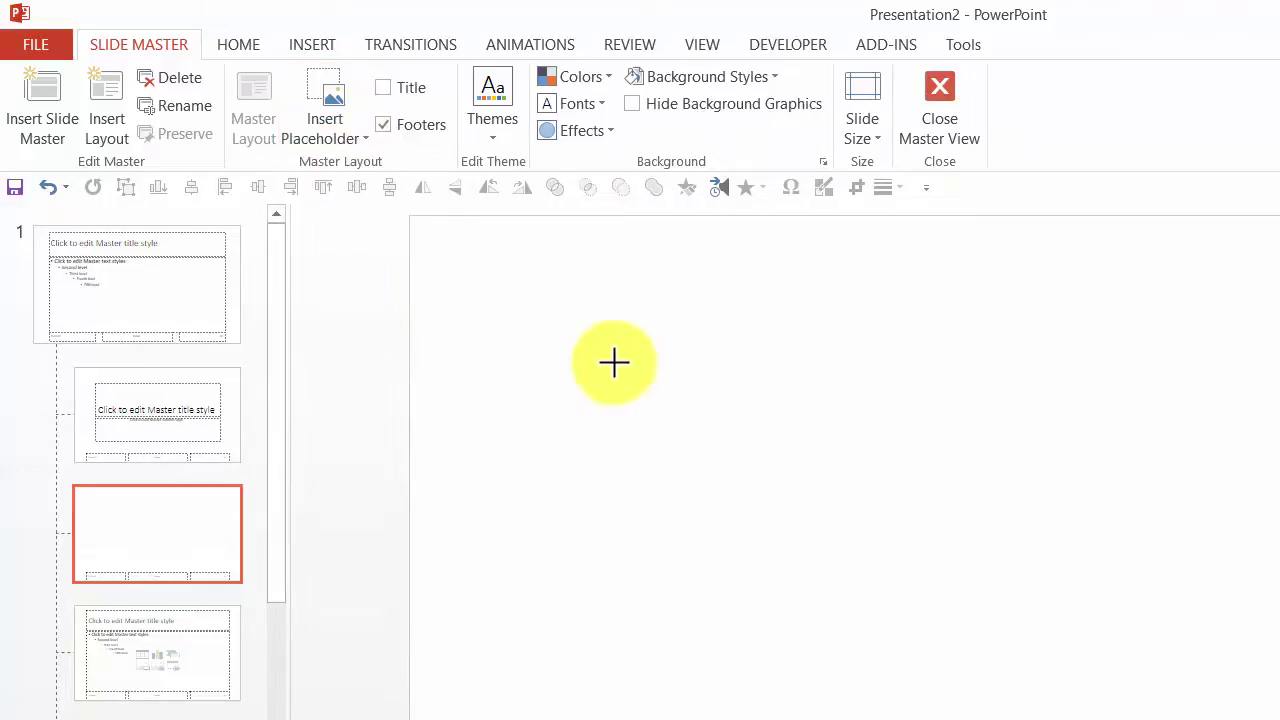
pyautogui.moveTo(577, 340)
pyautogui.mouseDown()
pyautogui.moveTo(749, 543)
pyautogui.moveTo(760, 577)
pyautogui.mouseUp()
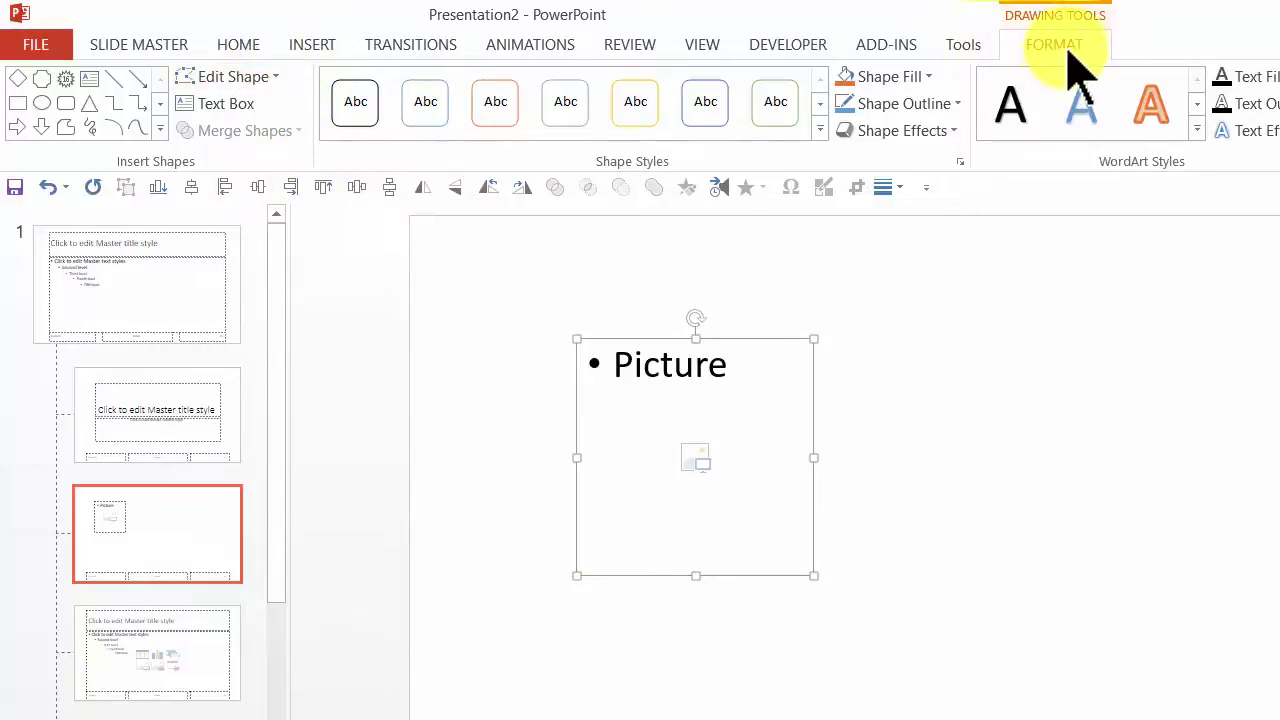
# Change the picture placeholder to a starburst from Stars and Banners, then deselect it
pyautogui.click(278, 80)
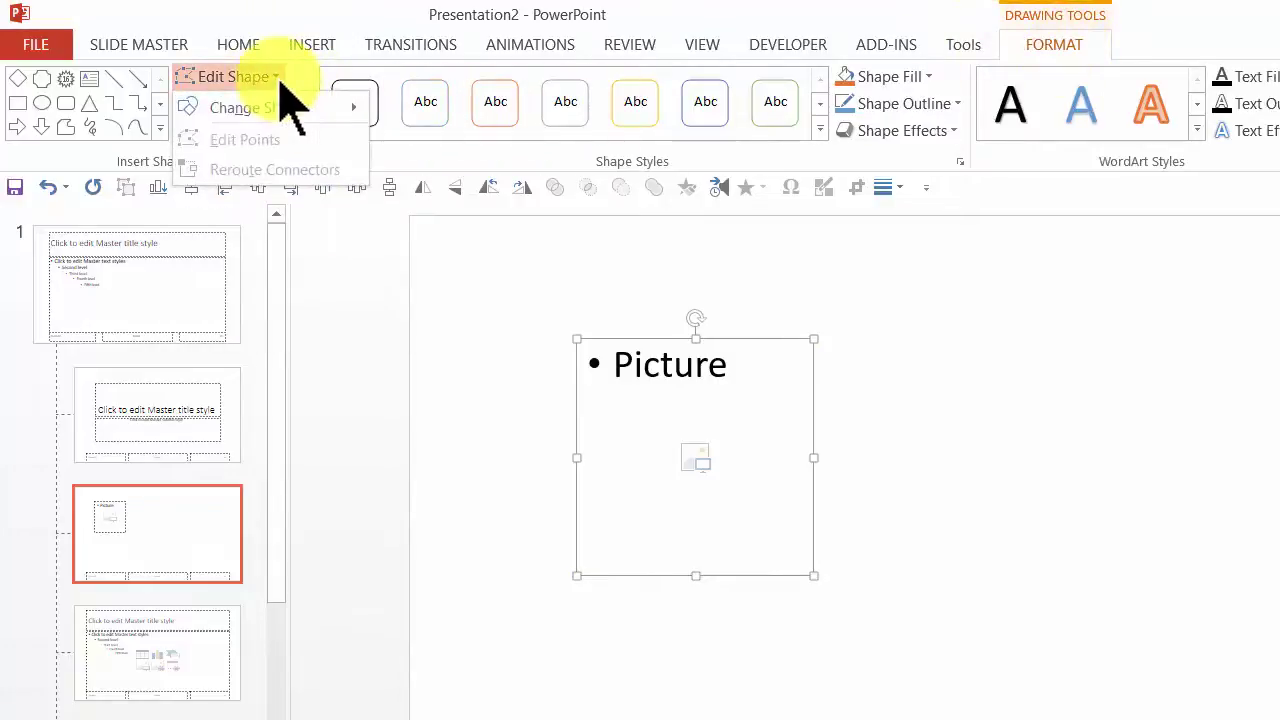
pyautogui.moveTo(278, 108)
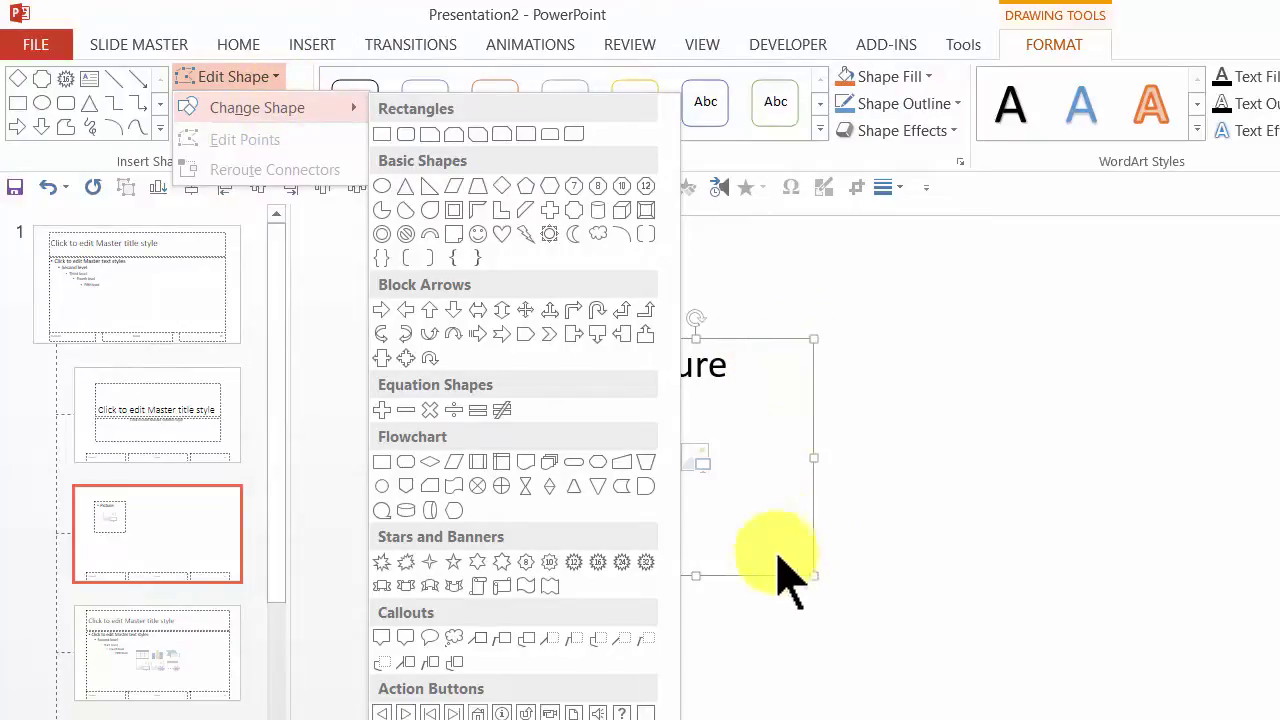
pyautogui.click(599, 563)
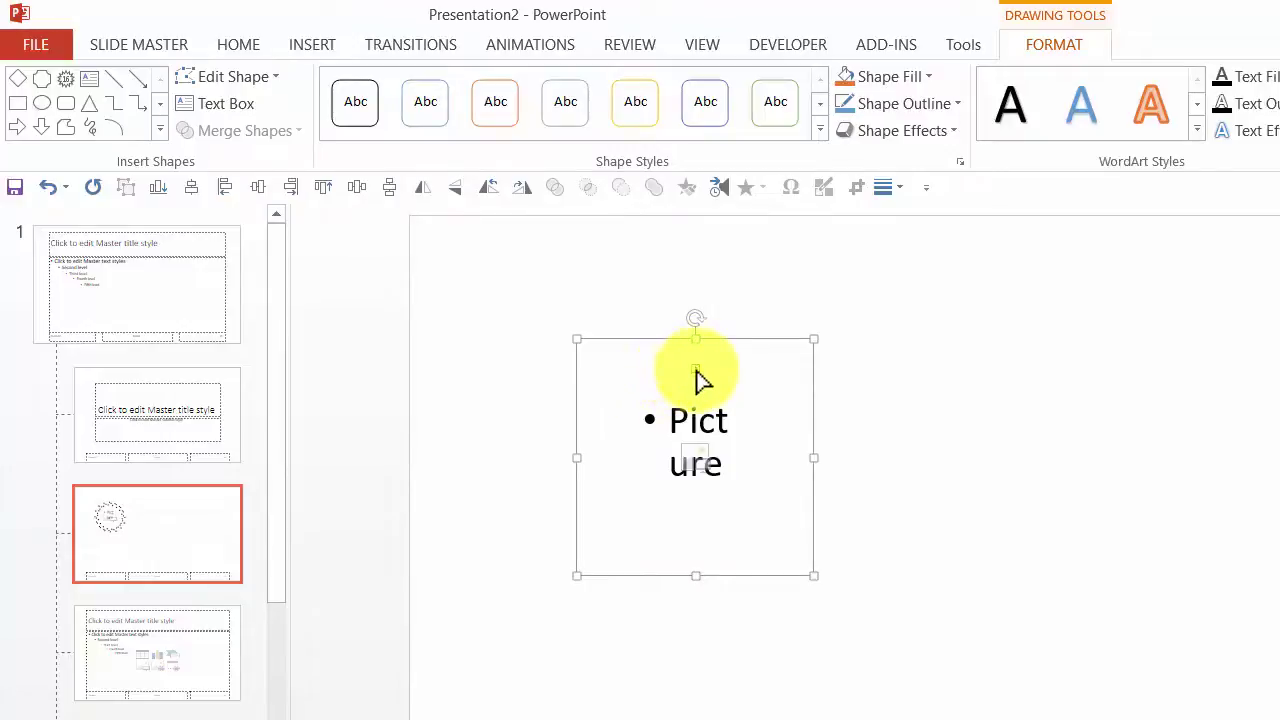
pyautogui.press('Escape')
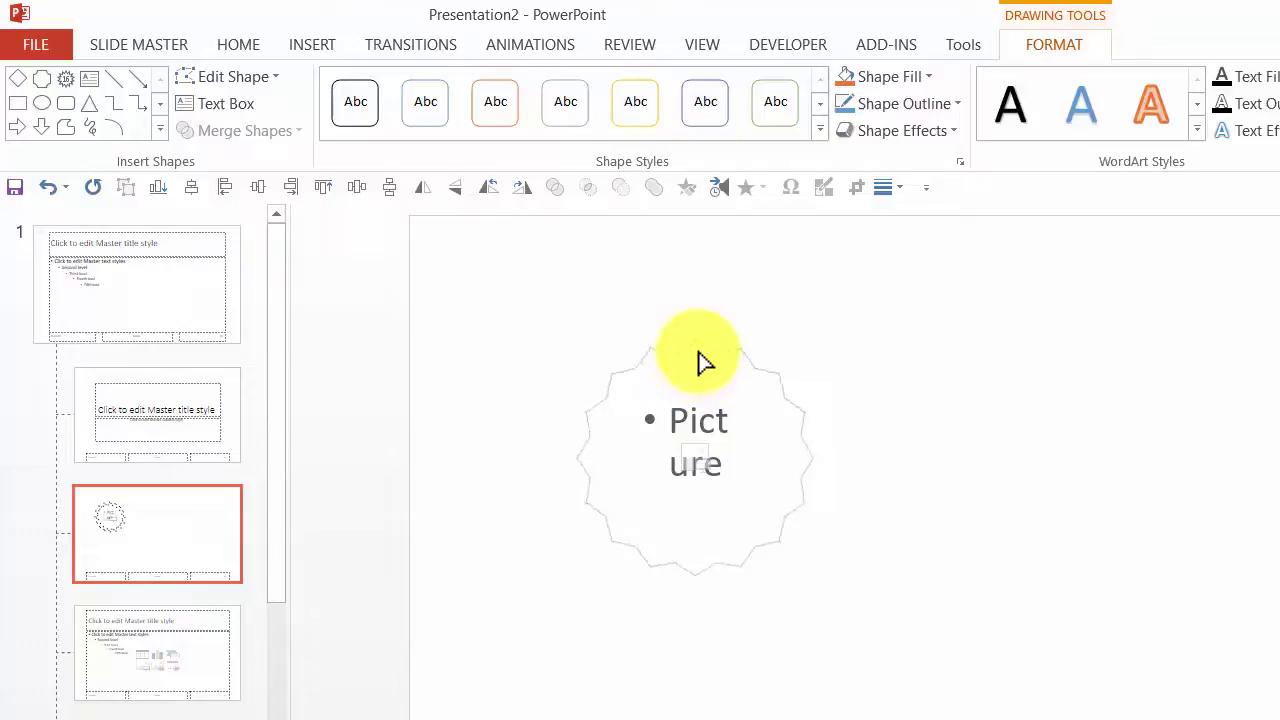
pyautogui.click(780, 451)
pyautogui.click(980, 520)
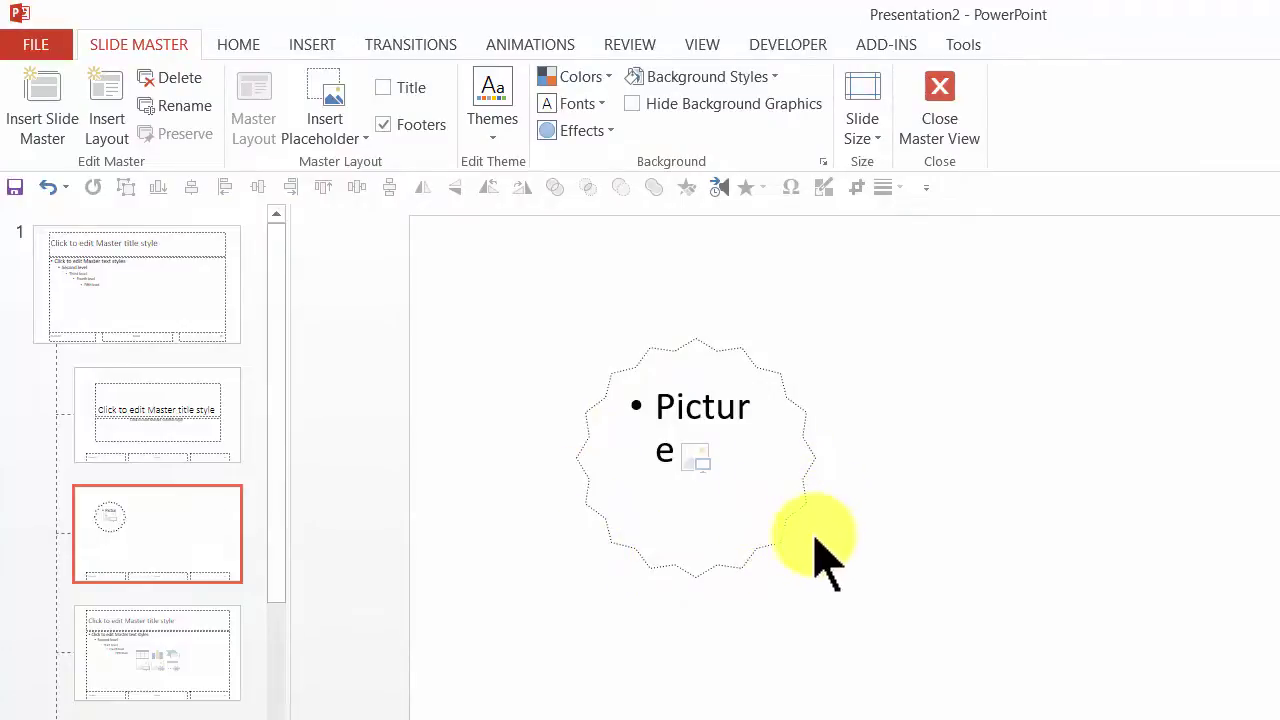
# Draw a rectangle from the star's top-right corner stretching out to the right
pyautogui.click(240, 50)
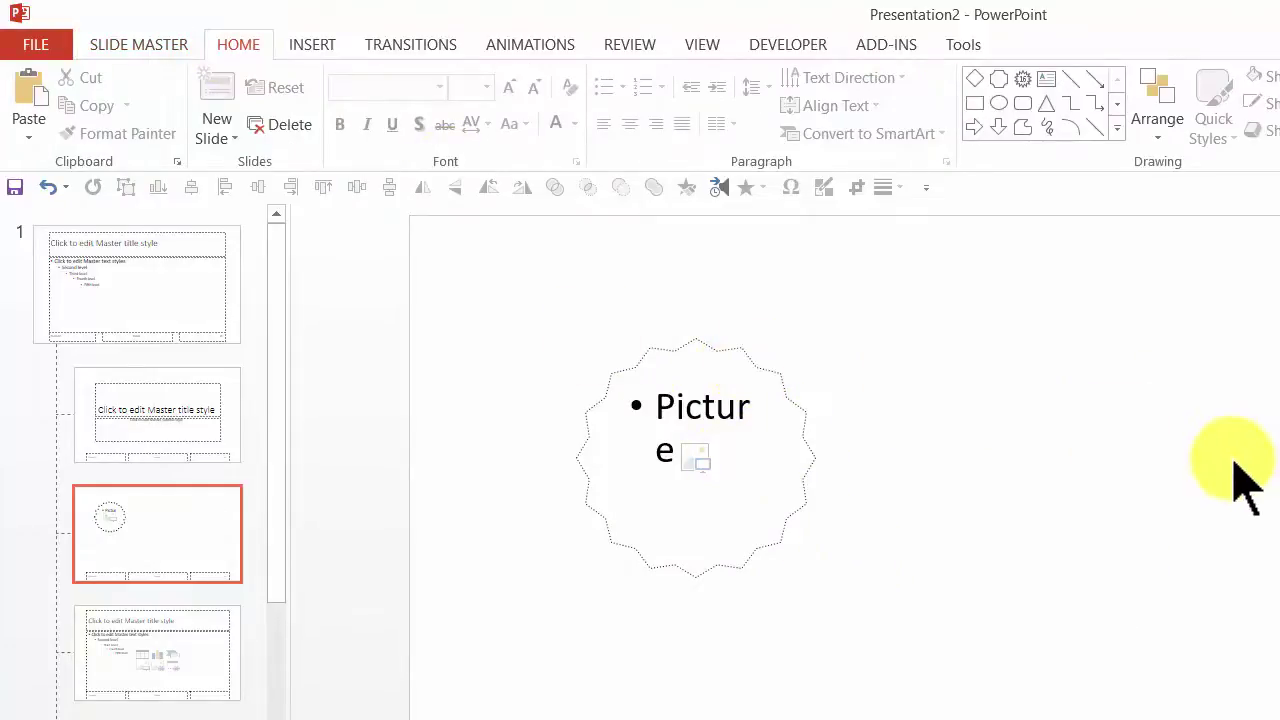
pyautogui.click(1117, 128)
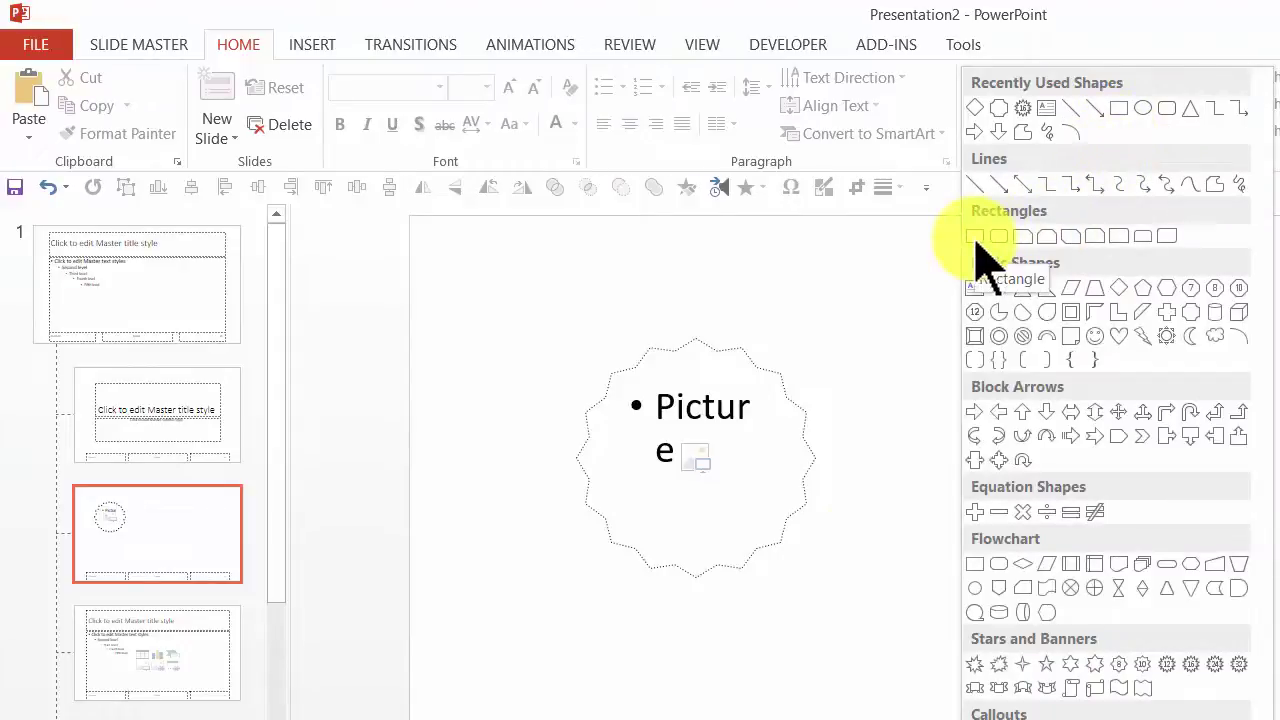
pyautogui.click(976, 238)
pyautogui.moveTo(629, 304); pyautogui.dragTo(1131, 468)
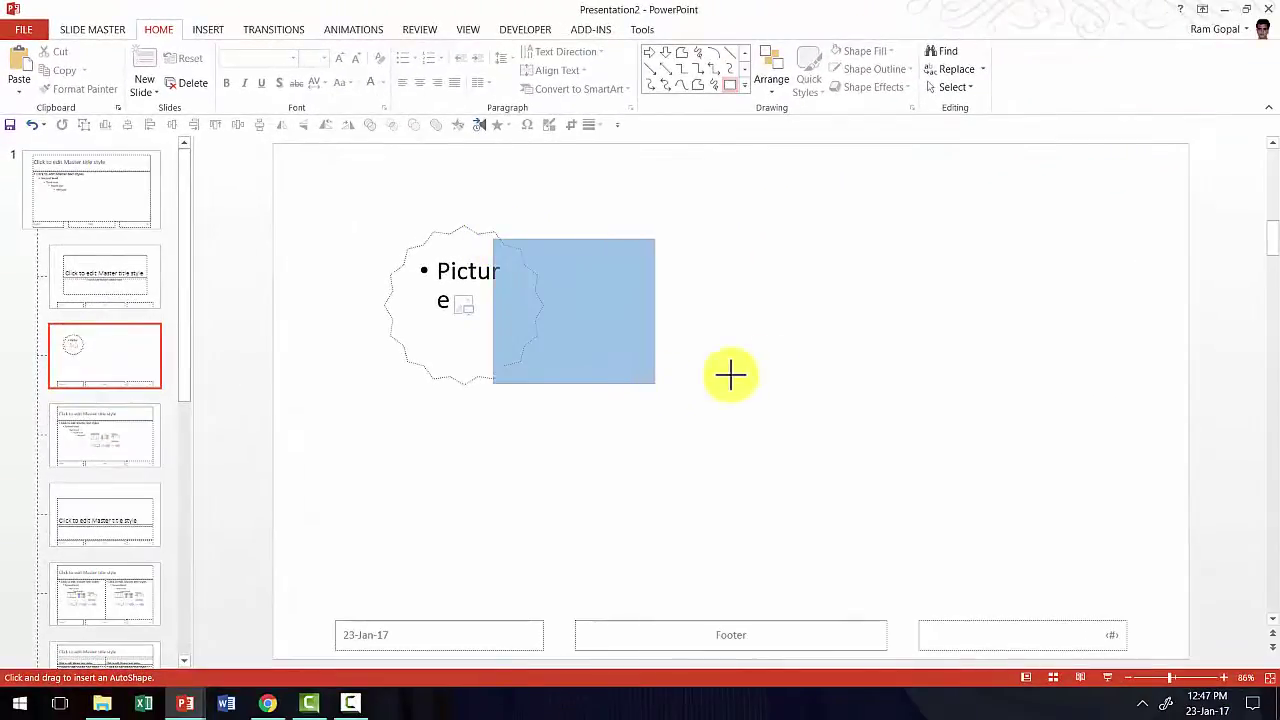
pyautogui.moveTo(883, 366); pyautogui.dragTo(920, 373)
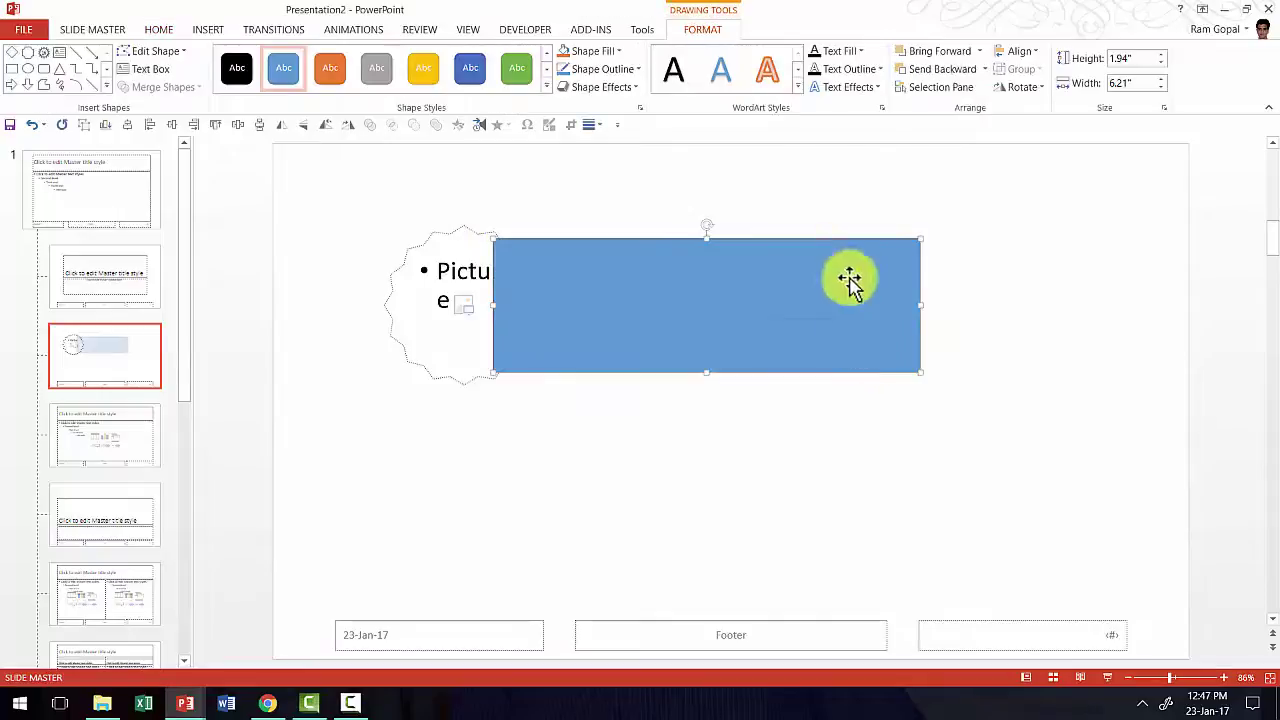
# Give the rectangle a light blue fill and no outline, and send it to the back
pyautogui.click(617, 50)
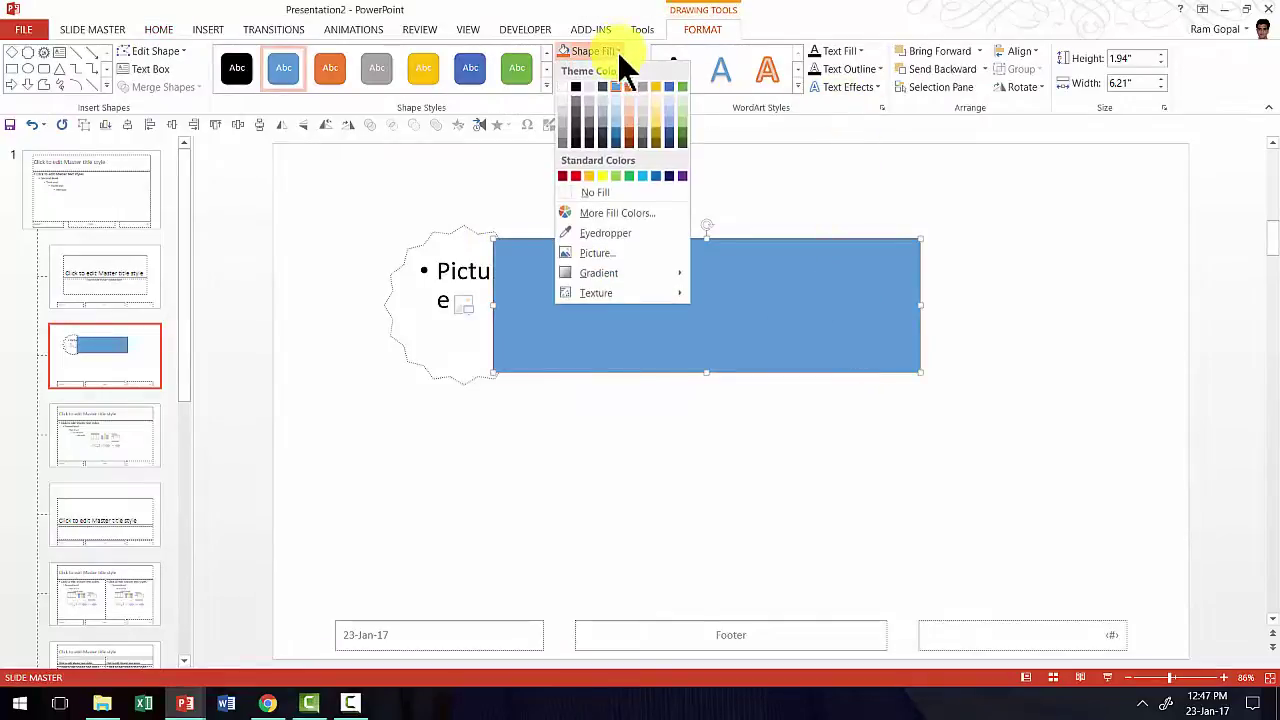
pyautogui.click(615, 99)
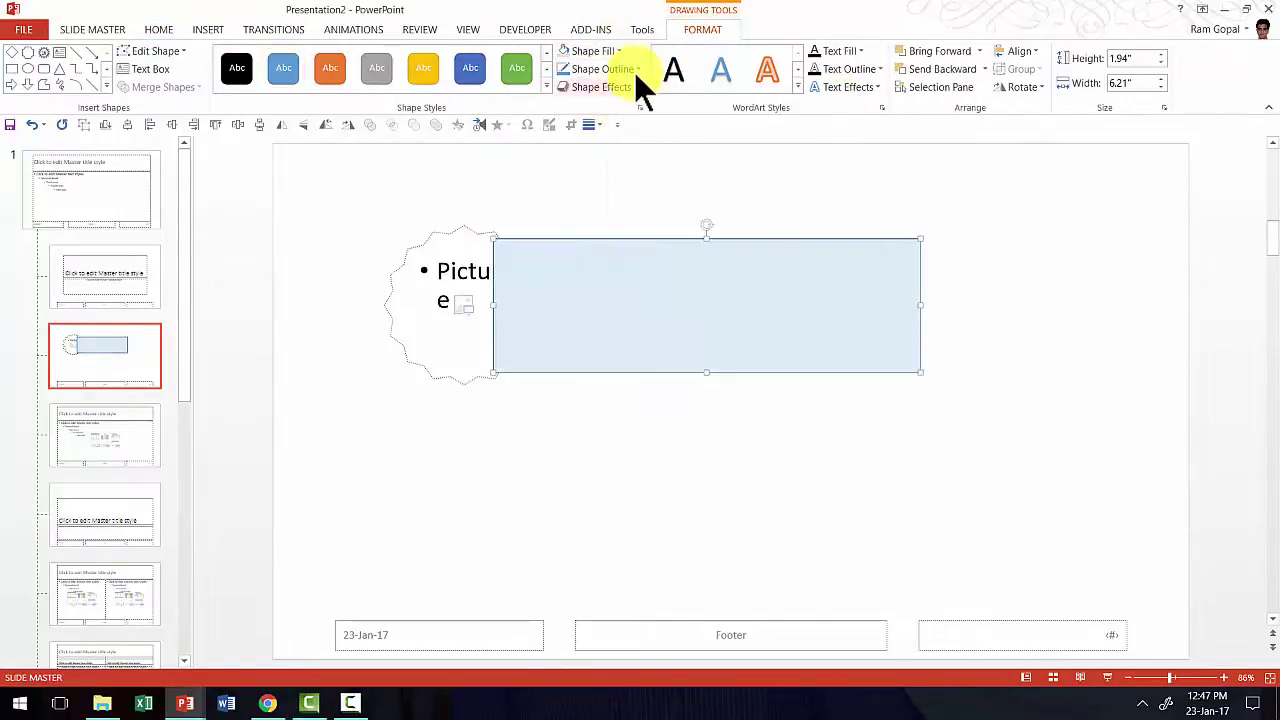
pyautogui.click(634, 70)
pyautogui.click(612, 208)
pyautogui.rightClick(675, 301)
pyautogui.click(710, 470)
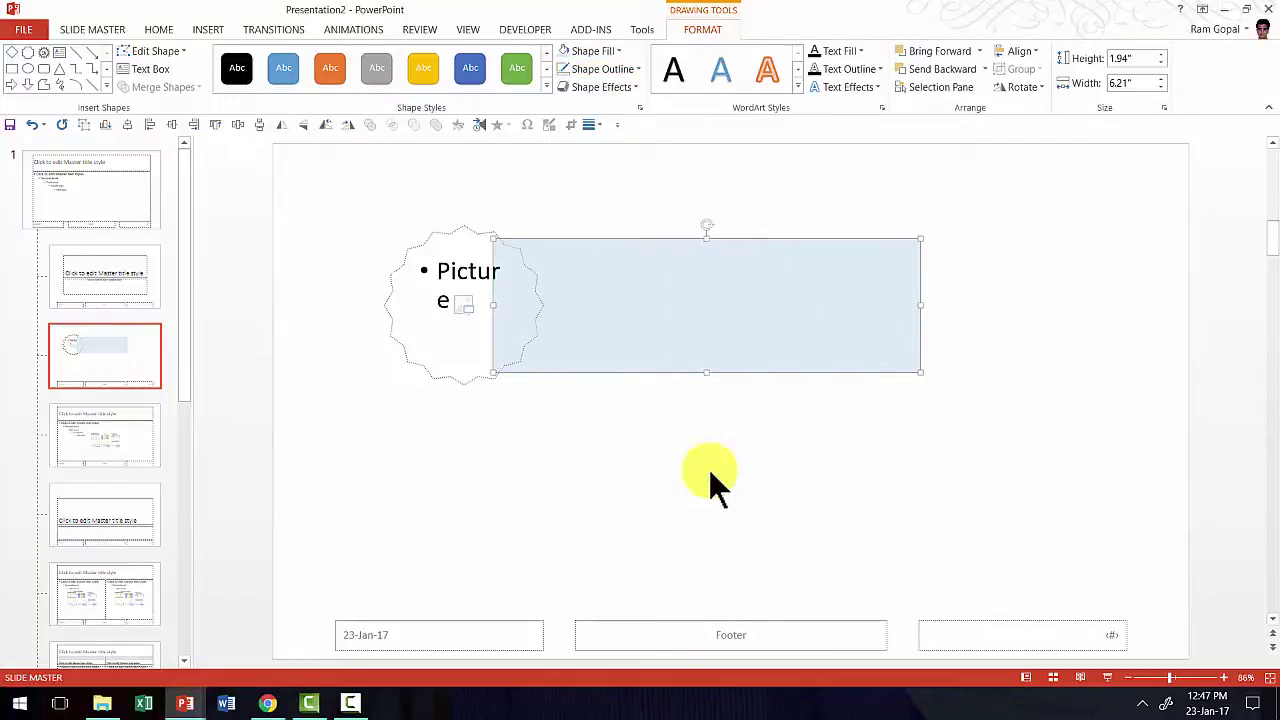
pyautogui.click(706, 455)
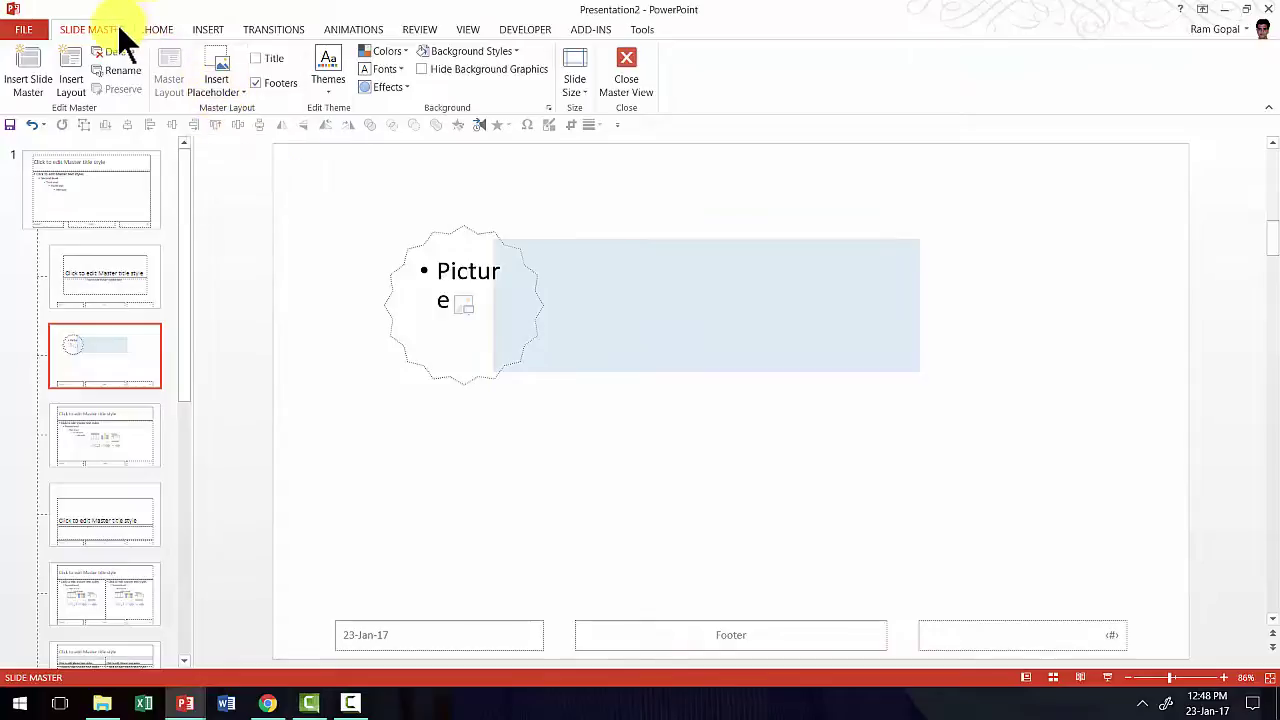
# Add a Text placeholder over the blue rectangle beside the starburst, then close Master View
pyautogui.click(216, 90)
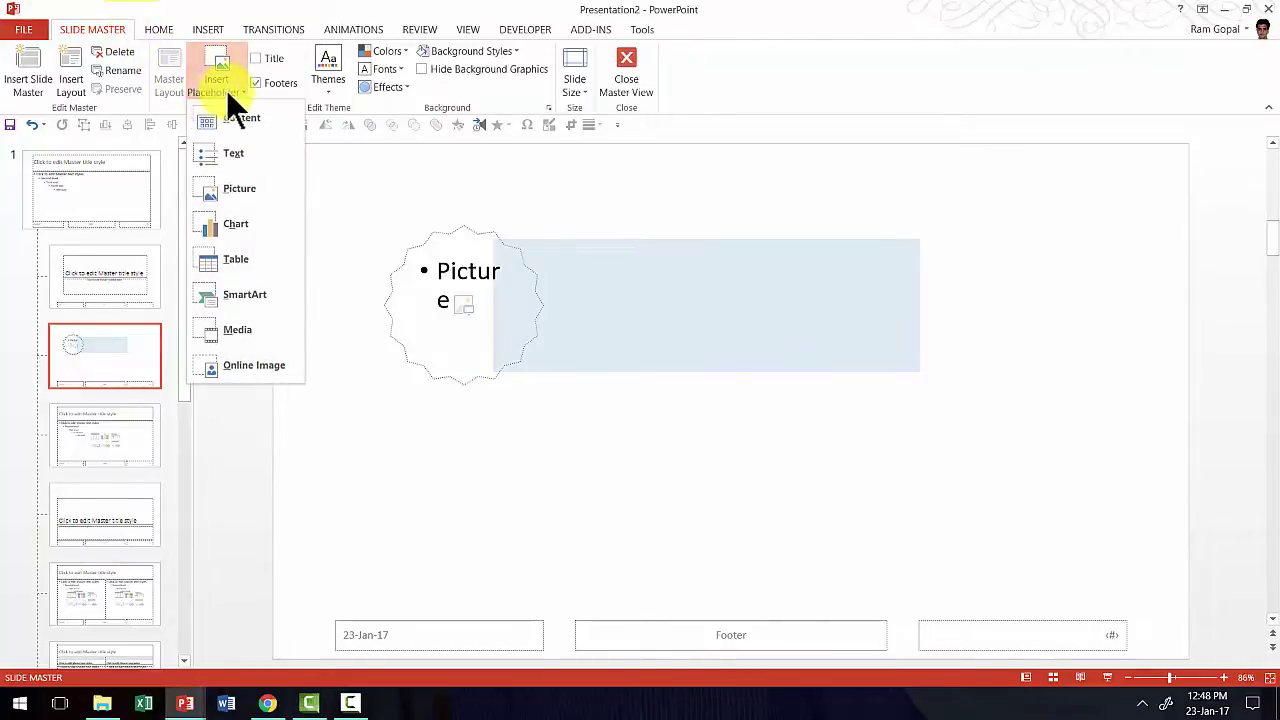
pyautogui.click(234, 155)
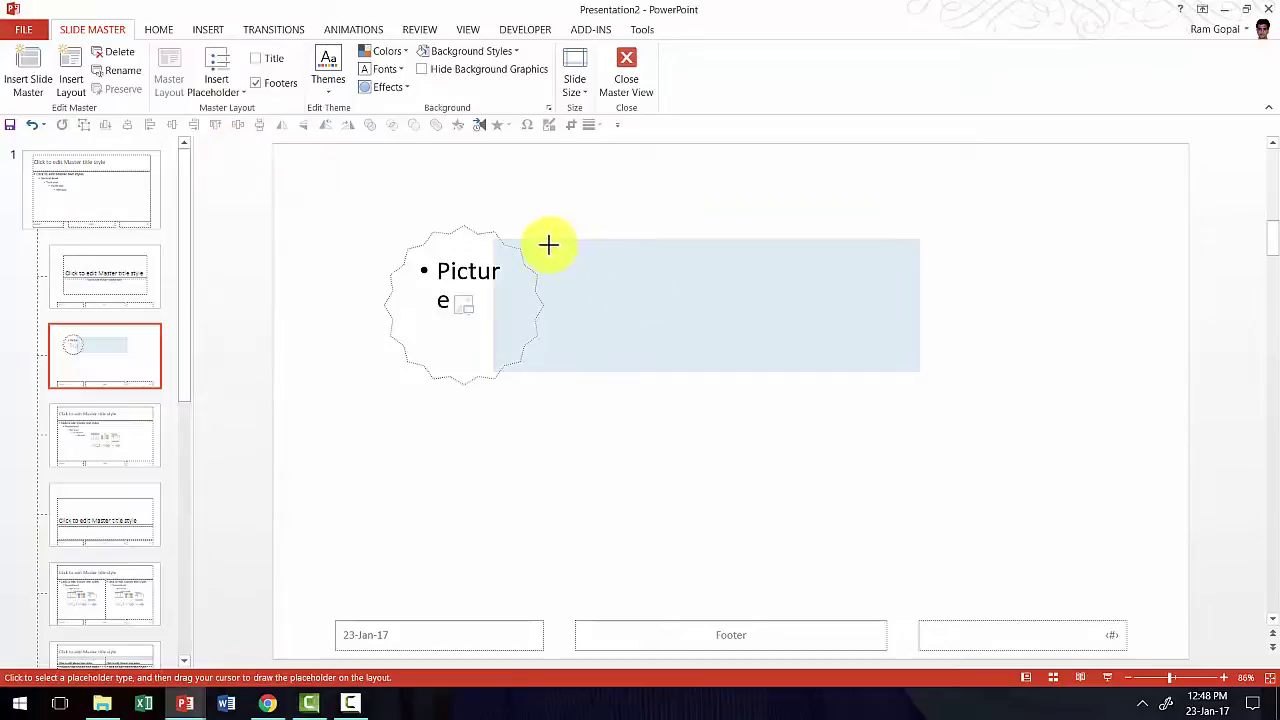
pyautogui.moveTo(548, 245)
pyautogui.mouseDown()
pyautogui.moveTo(583, 297)
pyautogui.moveTo(703, 346)
pyautogui.moveTo(907, 363)
pyautogui.mouseUp()
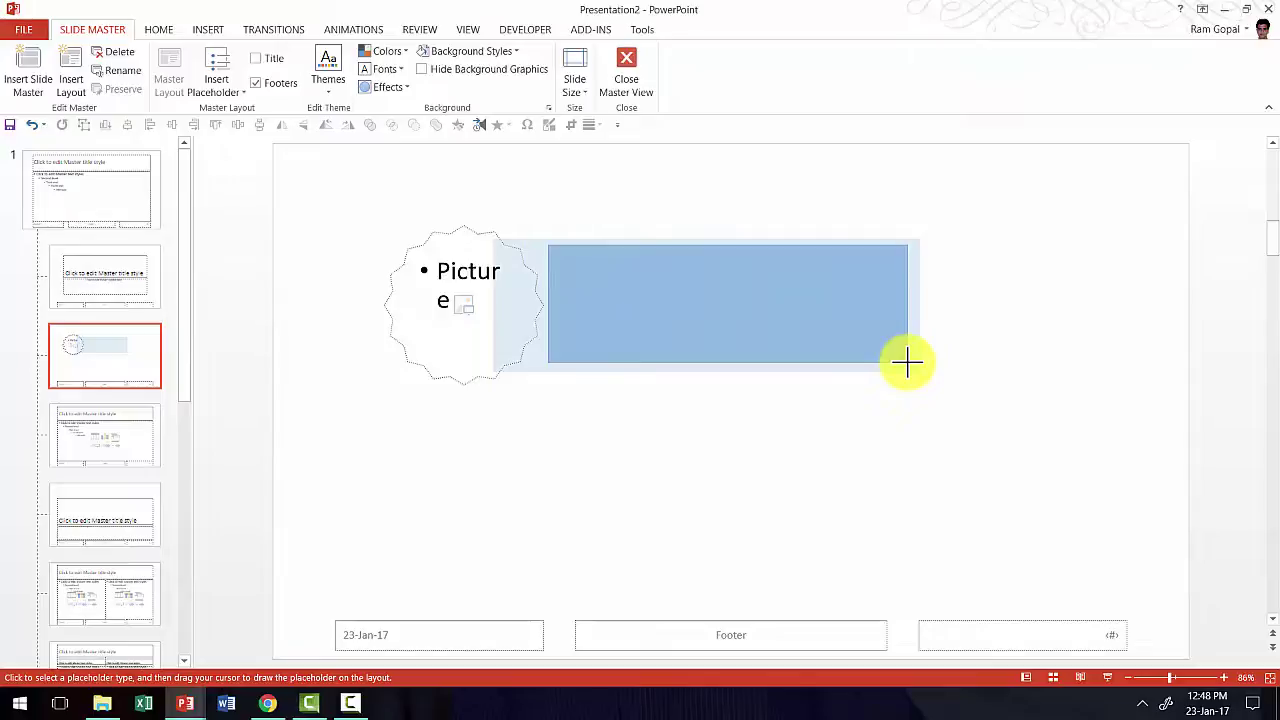
pyautogui.moveTo(907, 363); pyautogui.dragTo(907, 363)
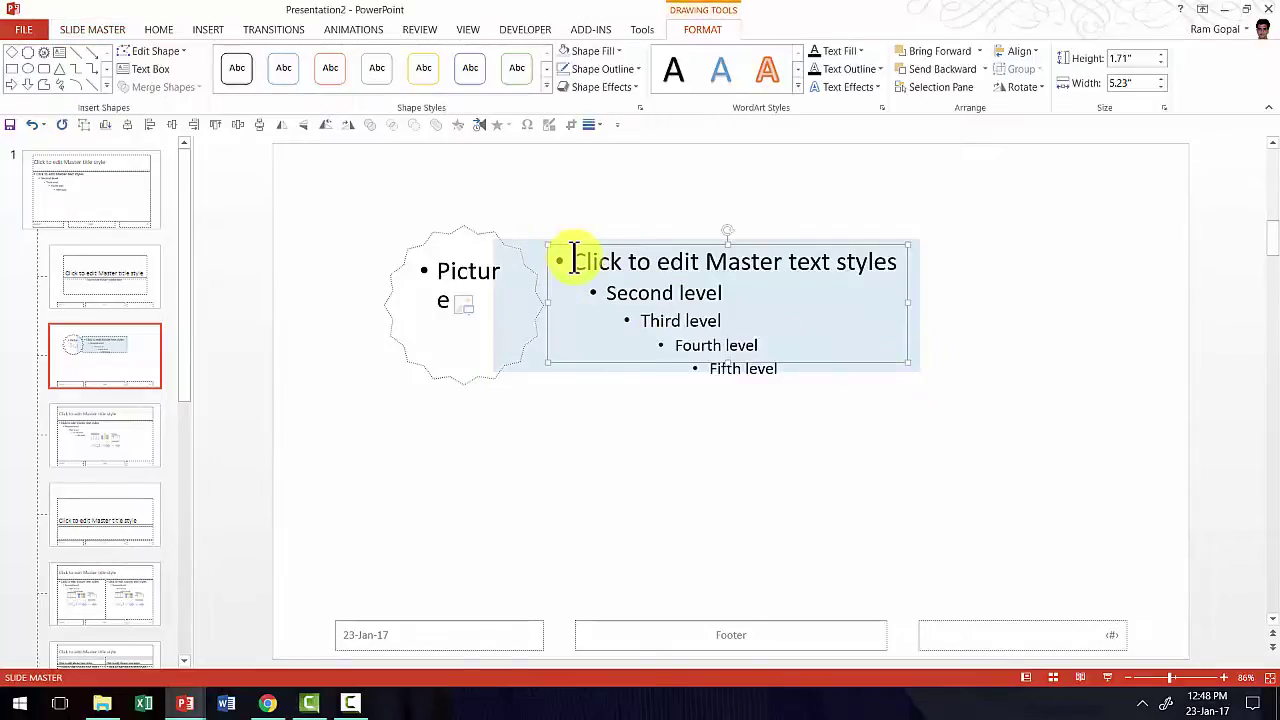
pyautogui.click(988, 375)
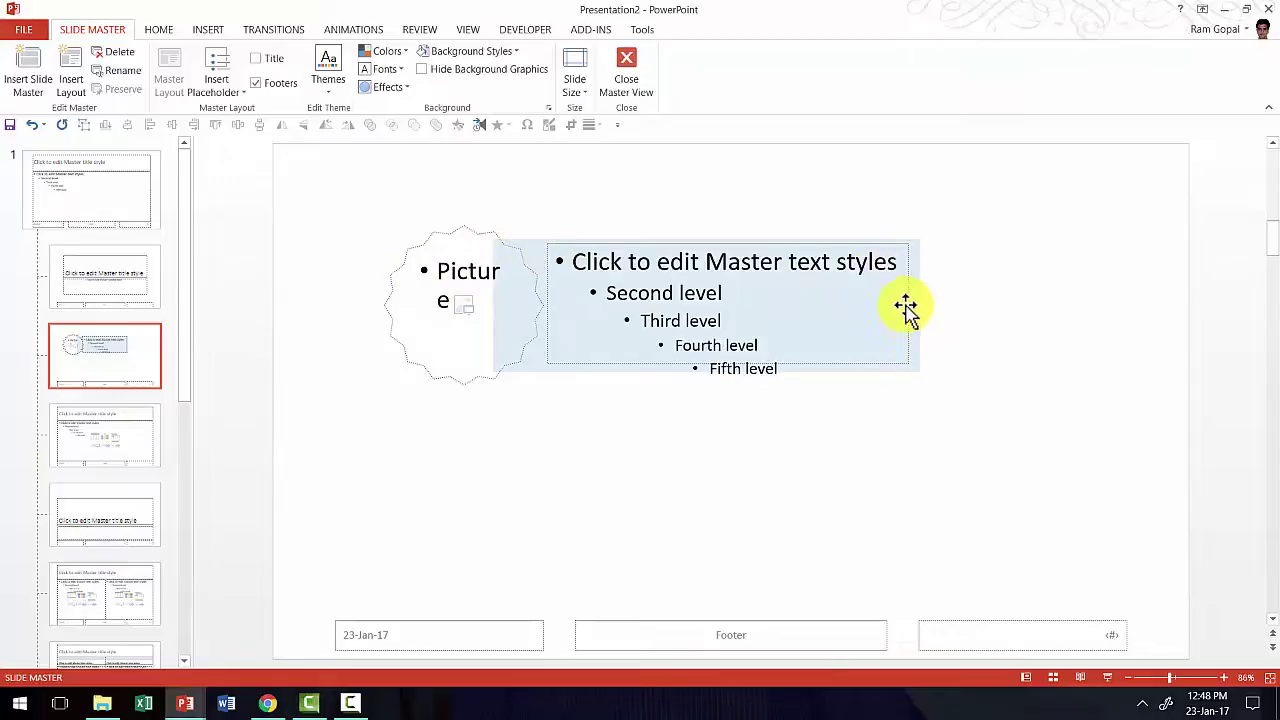
pyautogui.click(622, 66)
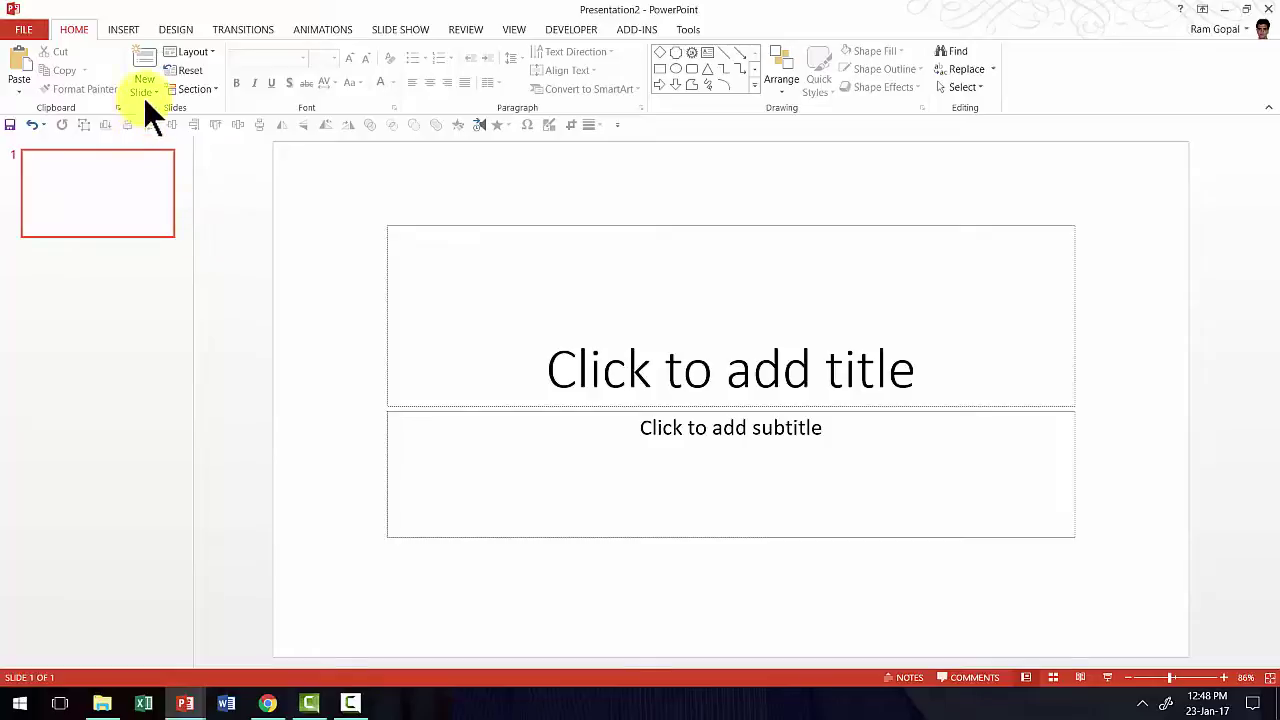
# Add a Custom Layout slide and insert the dahlia photo into its star placeholder
pyautogui.click(150, 93)
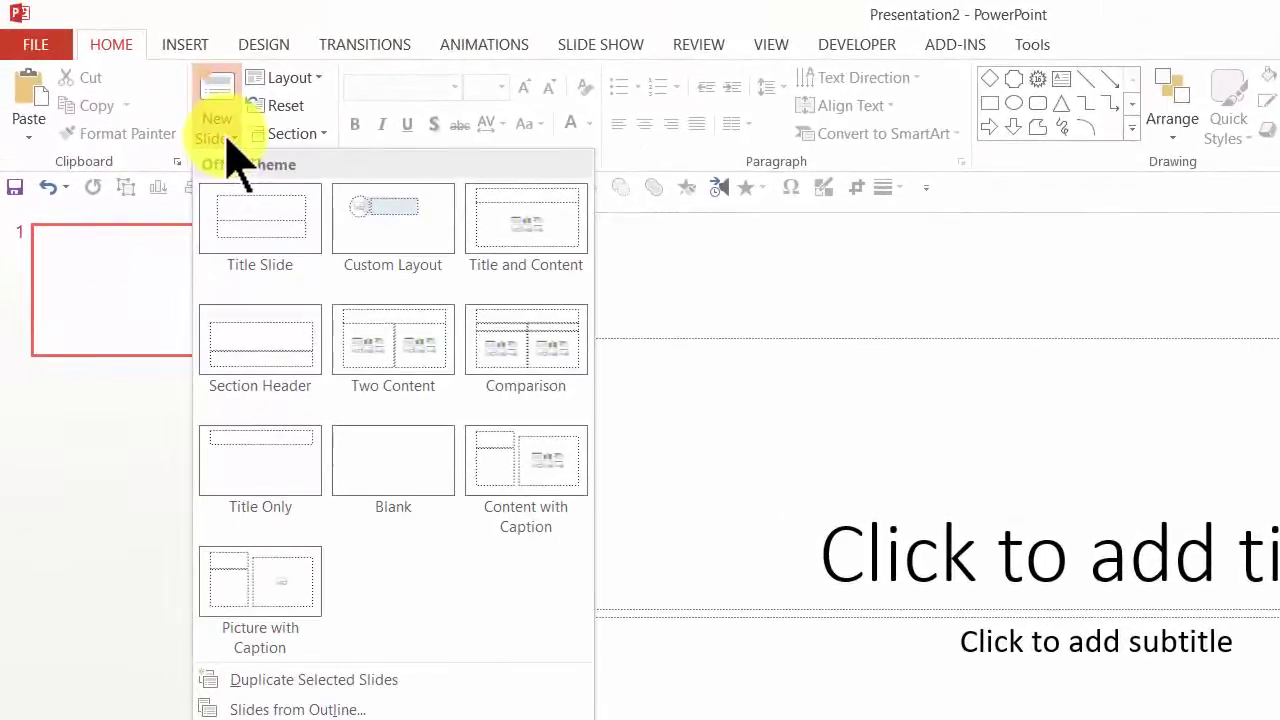
pyautogui.click(410, 240)
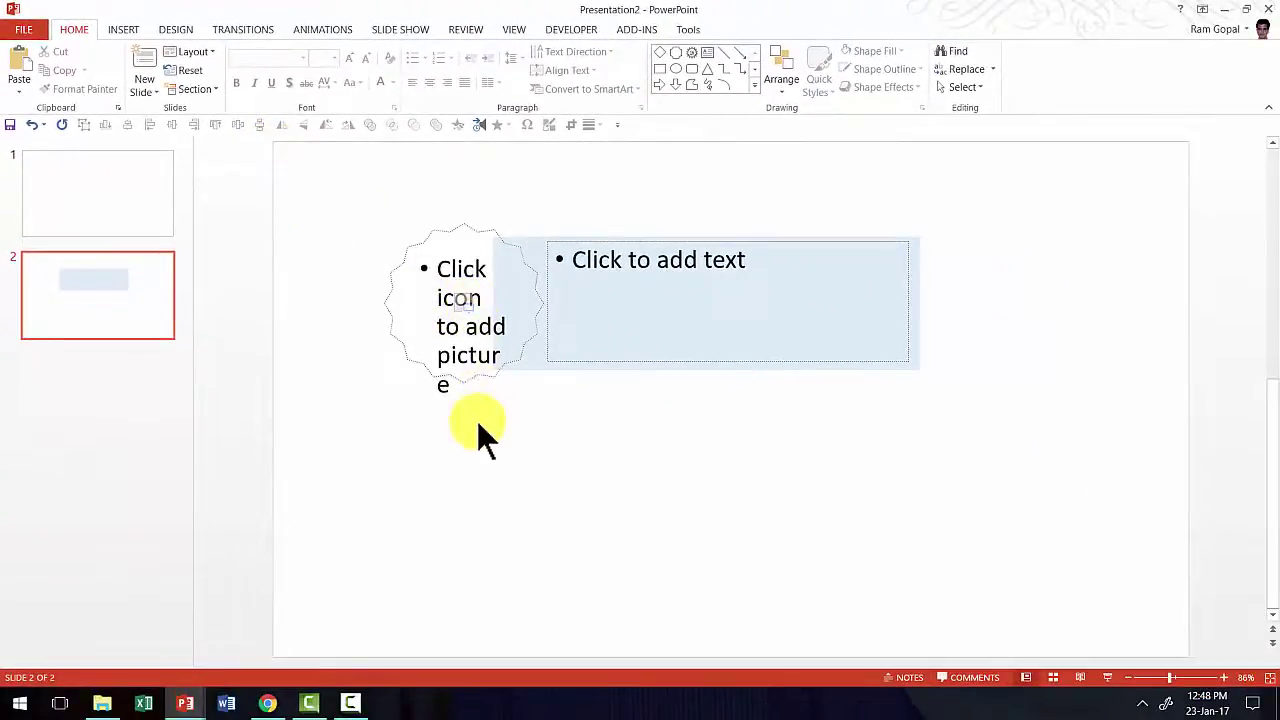
pyautogui.click(461, 300)
pyautogui.moveTo(685, 110); pyautogui.dragTo(683, 157)
pyautogui.click(613, 208)
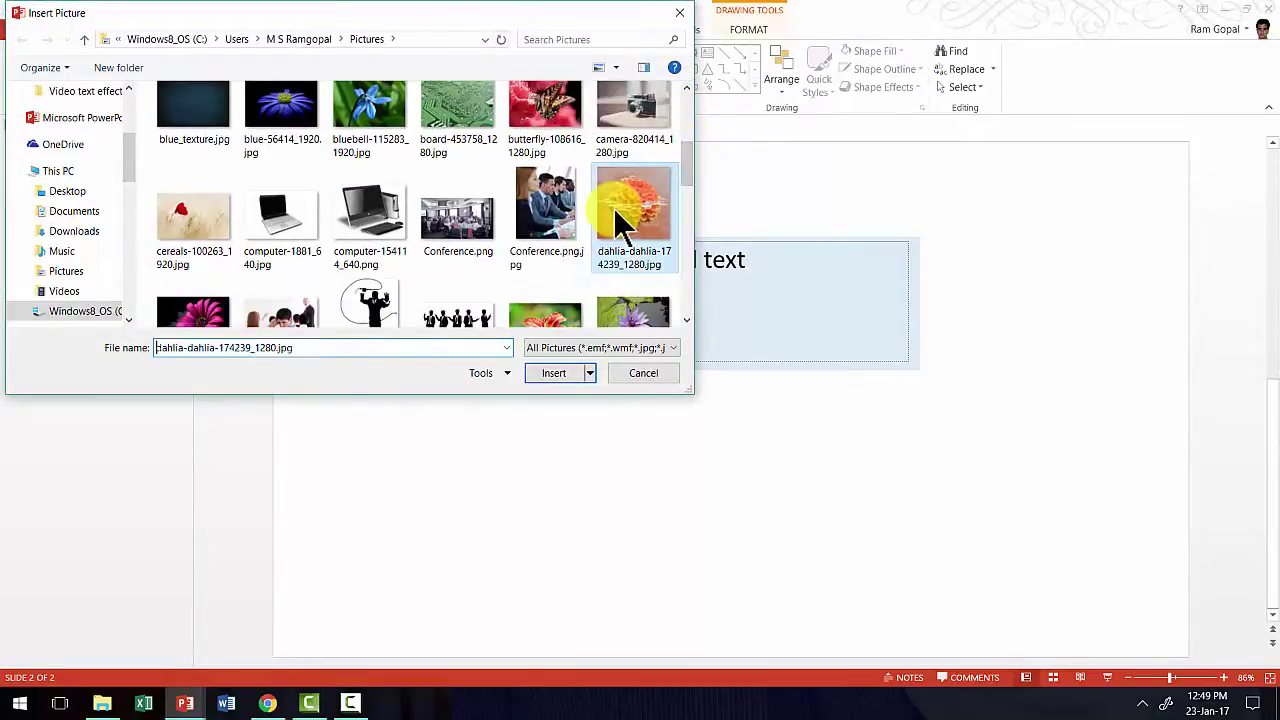
pyautogui.click(552, 372)
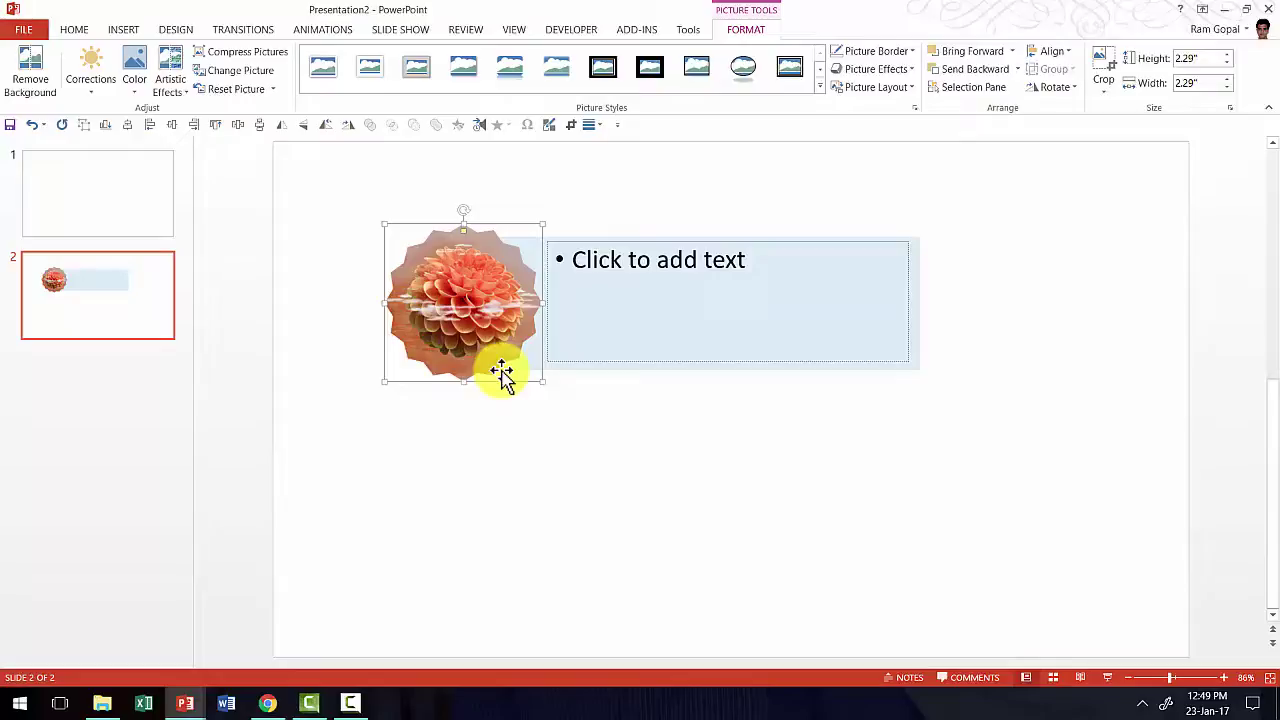
pyautogui.click(582, 258)
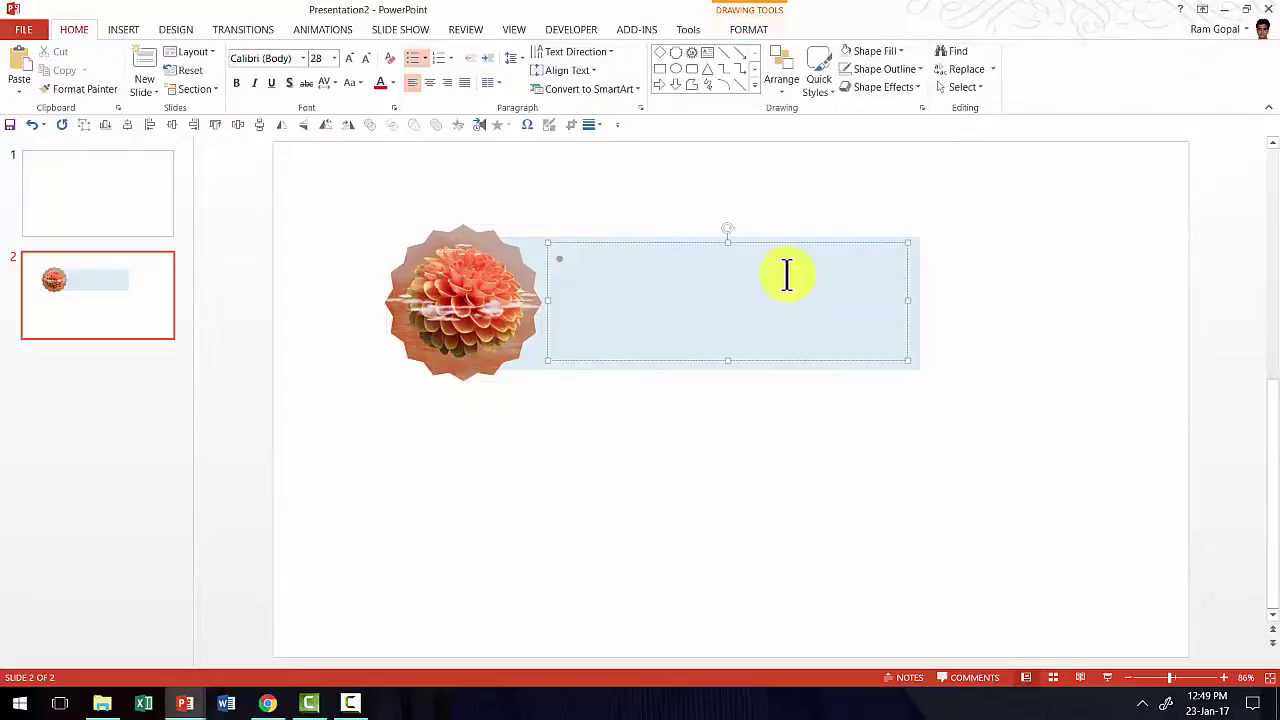
# Type 'Write my own text', paste it as two more bullets, and indent the second bullet
pyautogui.write('We')
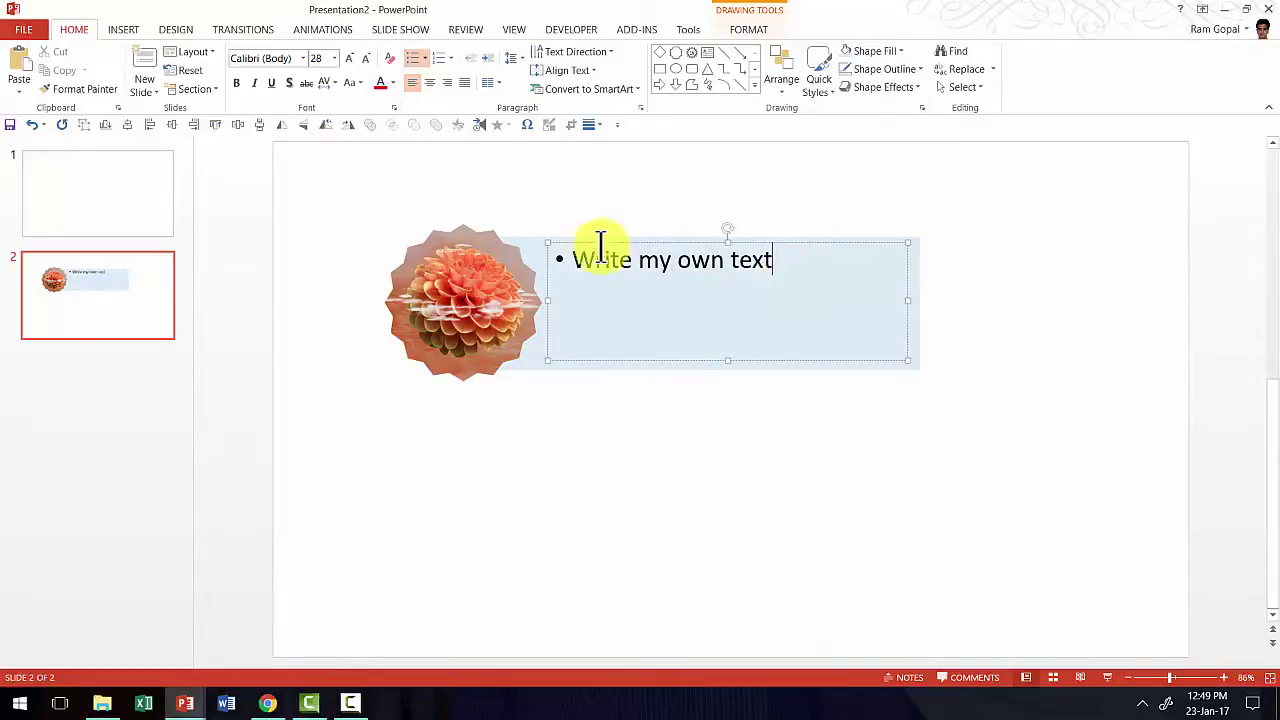
pyautogui.moveTo(578, 258); pyautogui.dragTo(749, 272)
pyautogui.hotkey('ctrl', 'c')
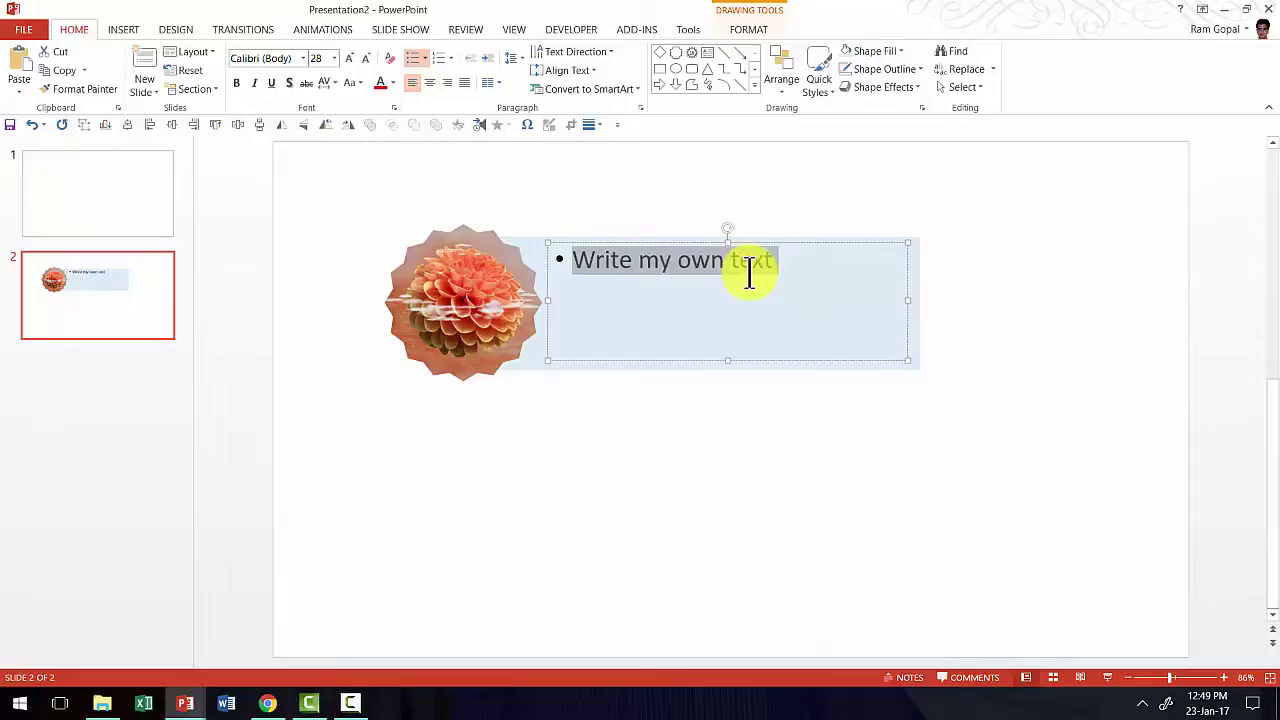
pyautogui.click(816, 280)
pyautogui.hotkey('ctrl', 'v')
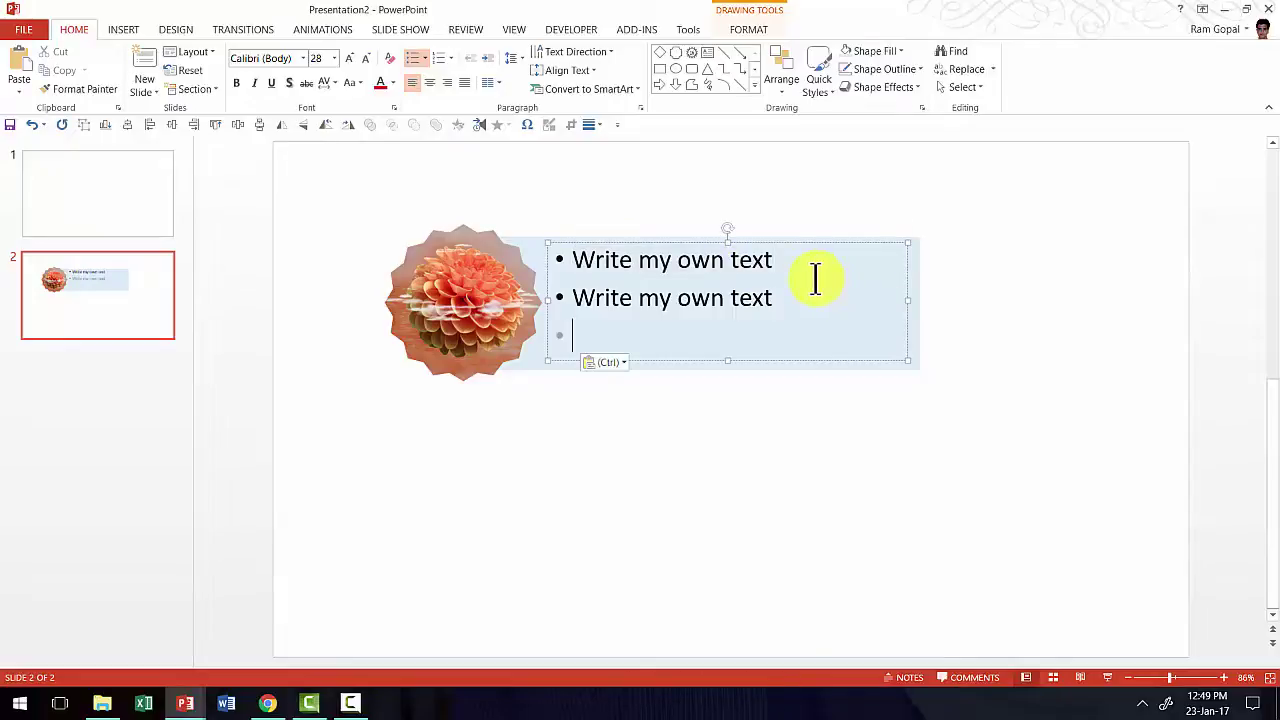
pyautogui.hotkey('ctrl', 'v')
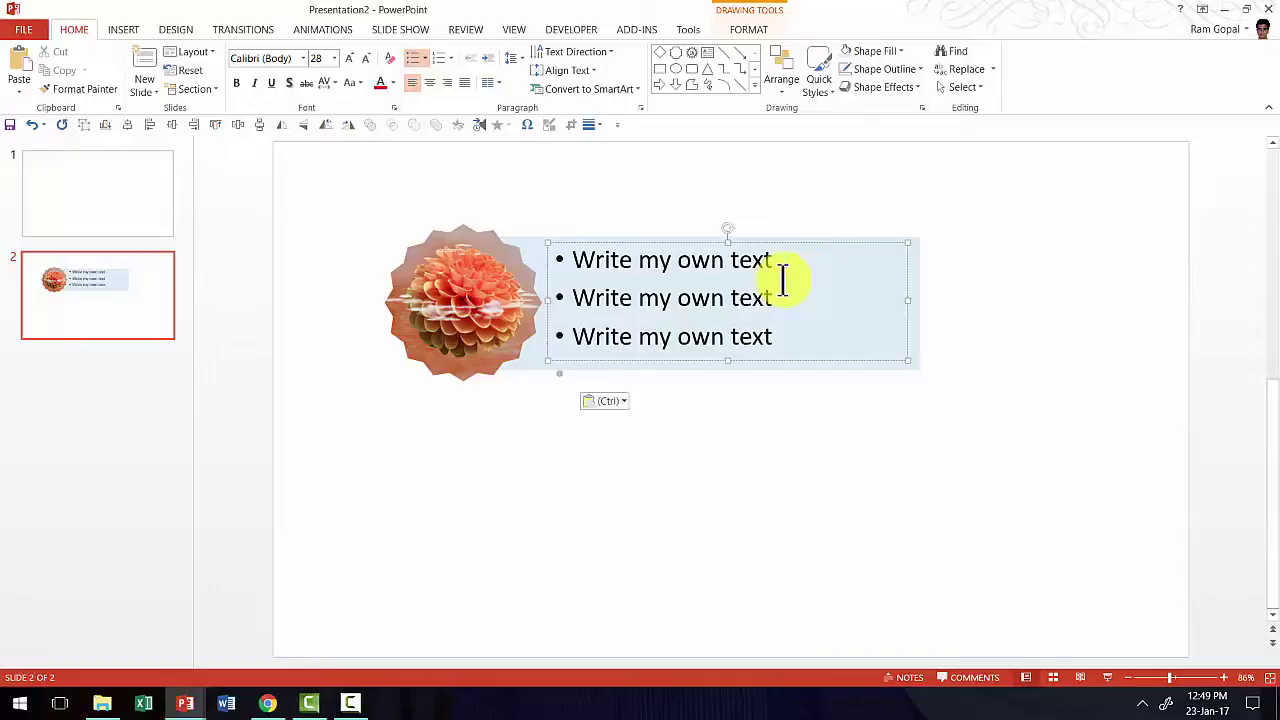
pyautogui.moveTo(583, 297); pyautogui.dragTo(700, 294)
pyautogui.click(579, 295)
pyautogui.press('Tab')
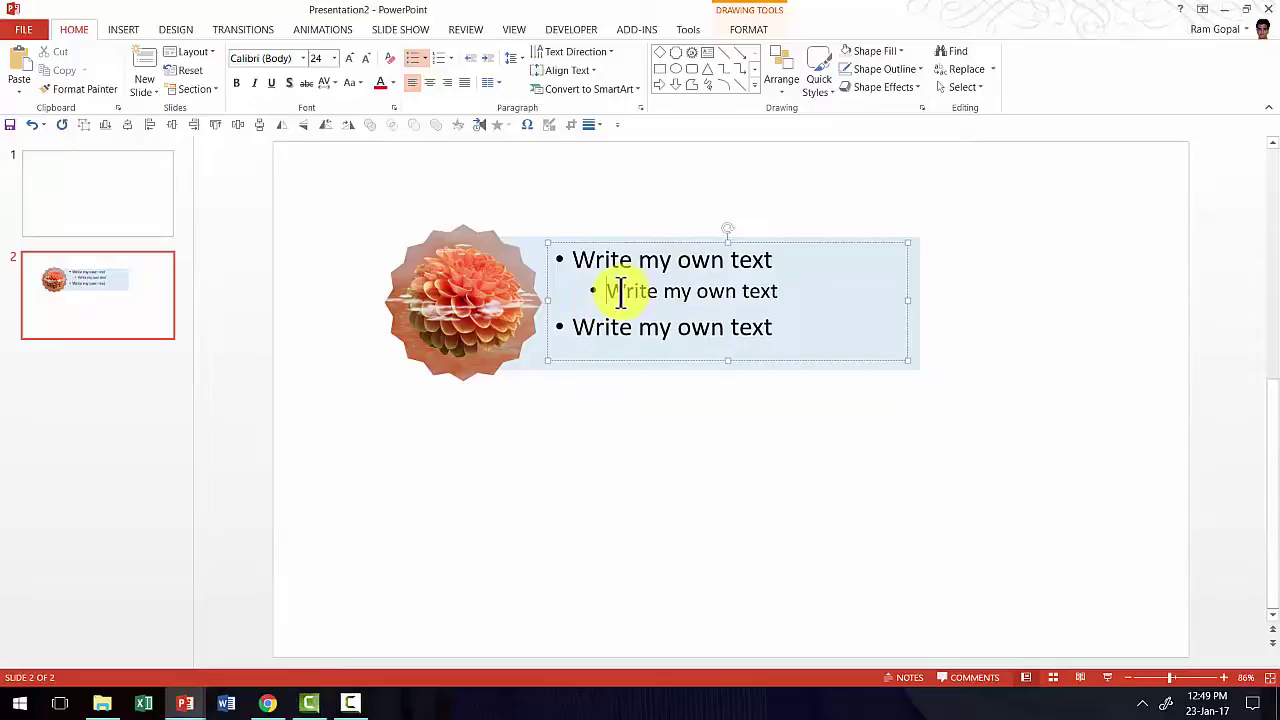
pyautogui.click(797, 422)
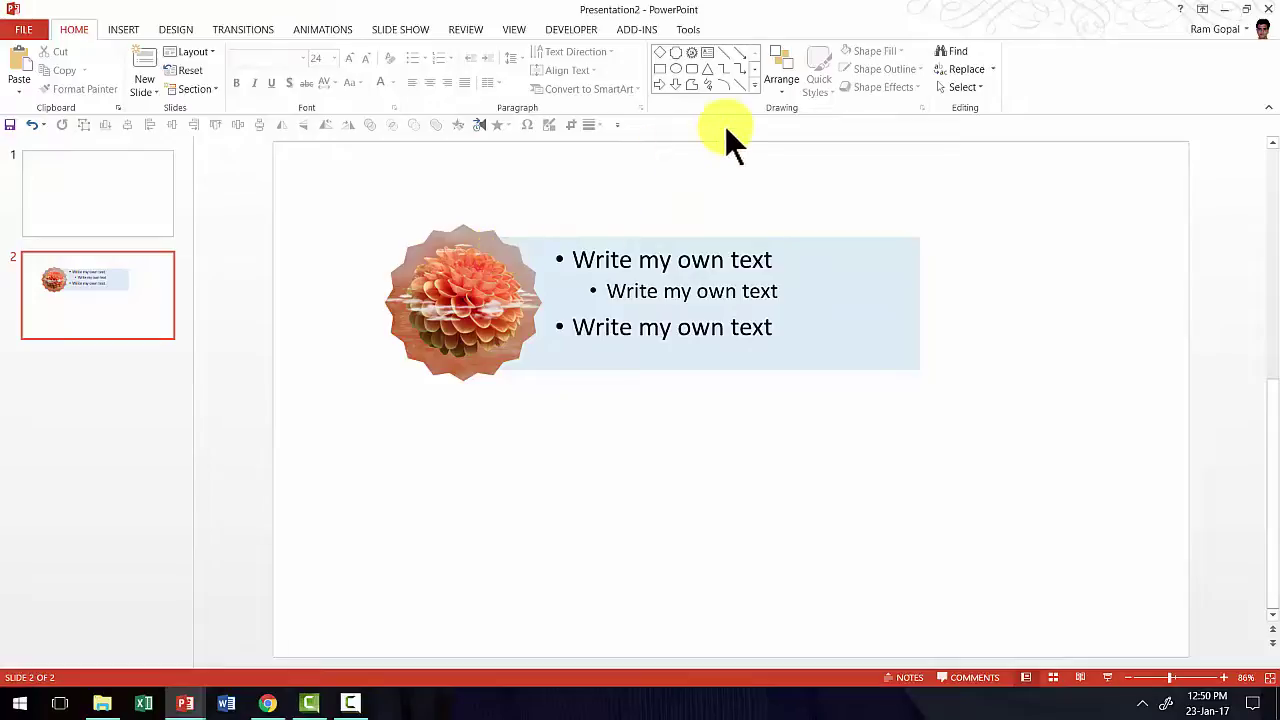
# Draw a Plaque shape below the text and enlarge its concave corners
pyautogui.click(755, 86)
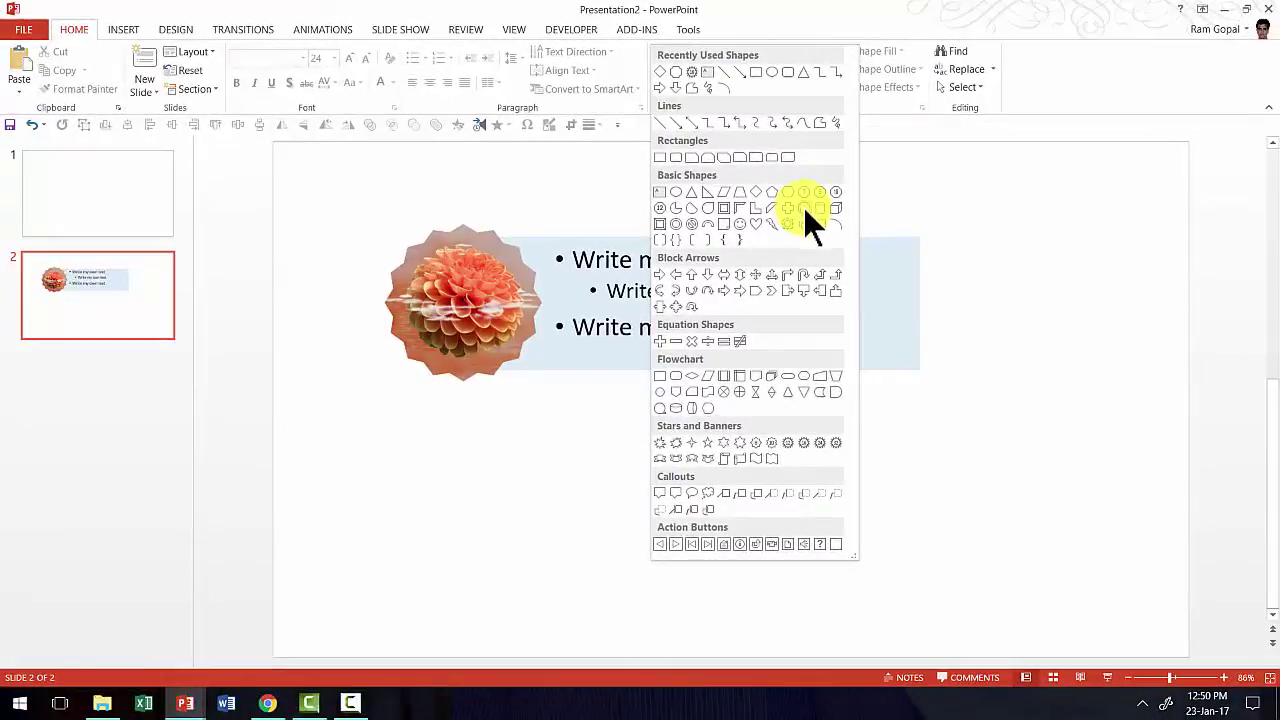
pyautogui.click(852, 313)
pyautogui.moveTo(690, 409); pyautogui.dragTo(869, 587)
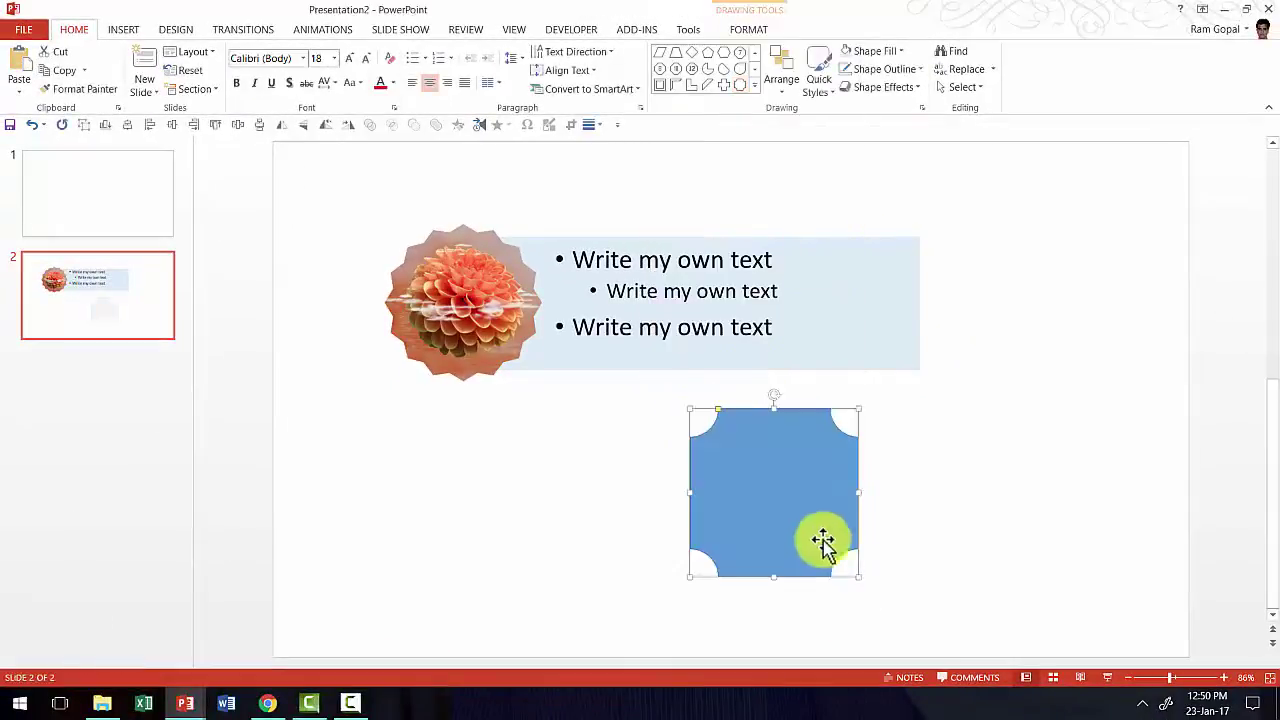
pyautogui.moveTo(811, 505); pyautogui.dragTo(812, 506)
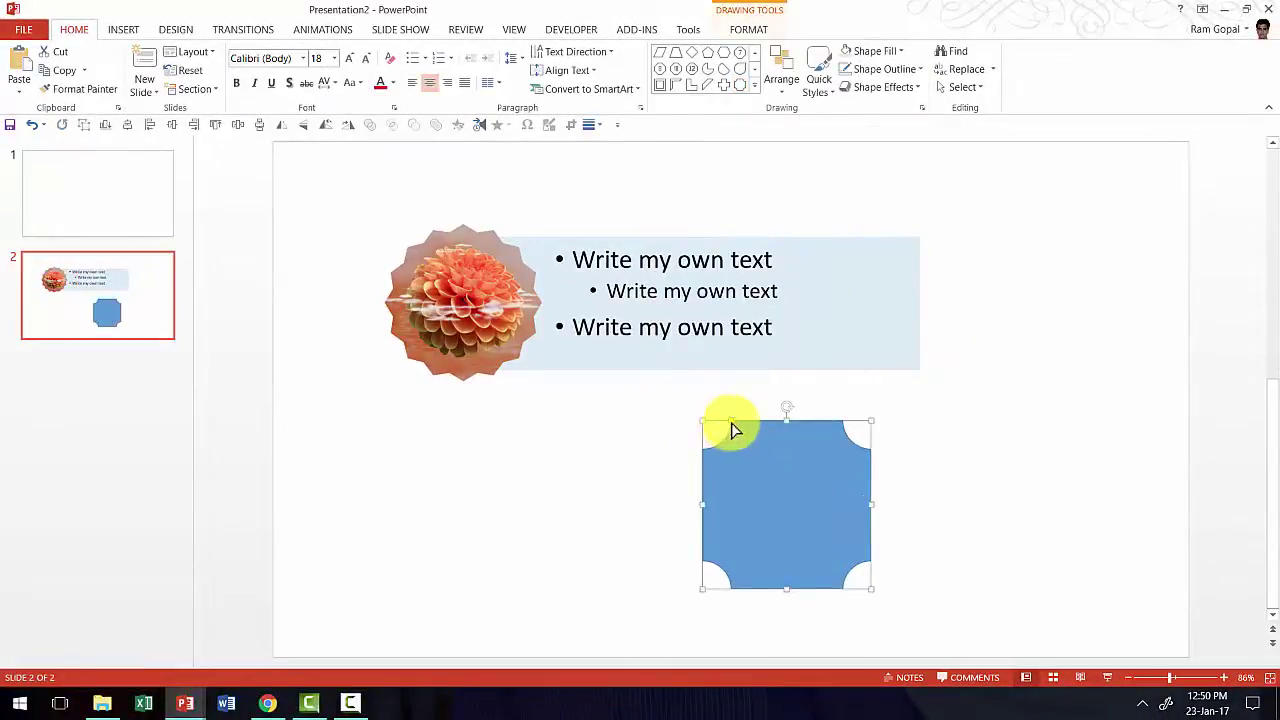
pyautogui.moveTo(743, 437); pyautogui.dragTo(755, 449)
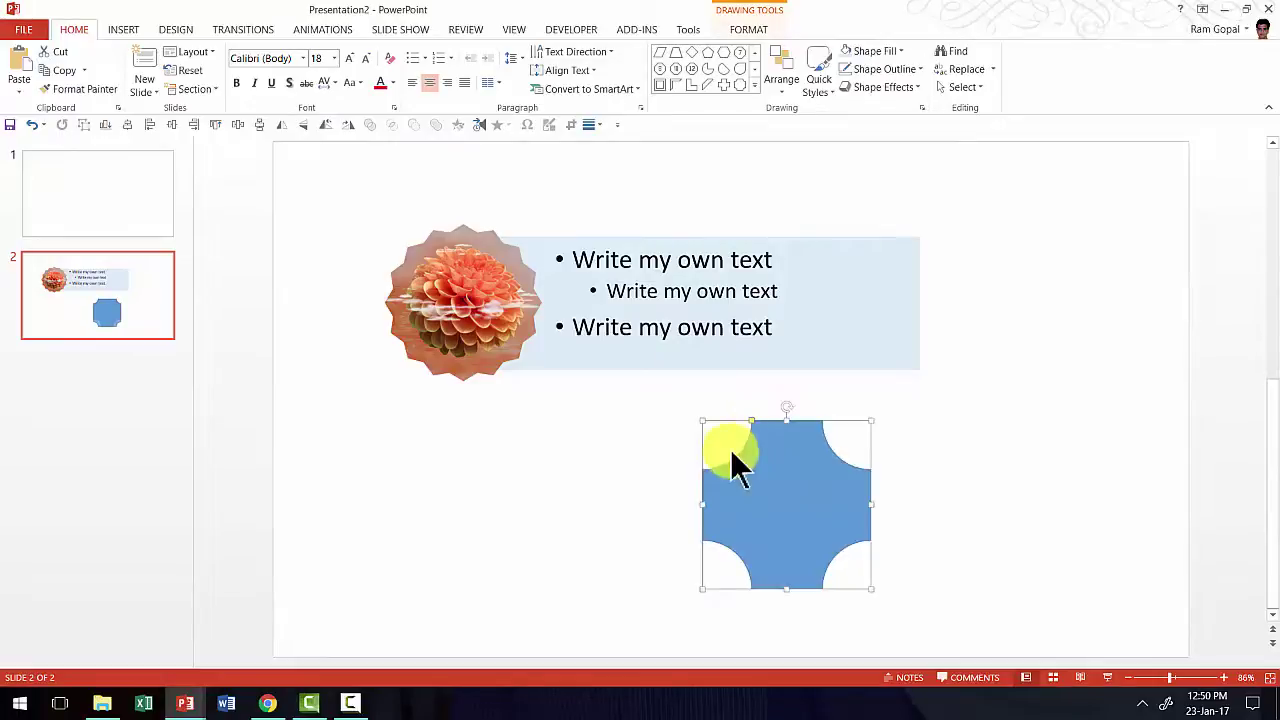
# Draw a Diamond over the plaque, then select both shapes together
pyautogui.click(755, 86)
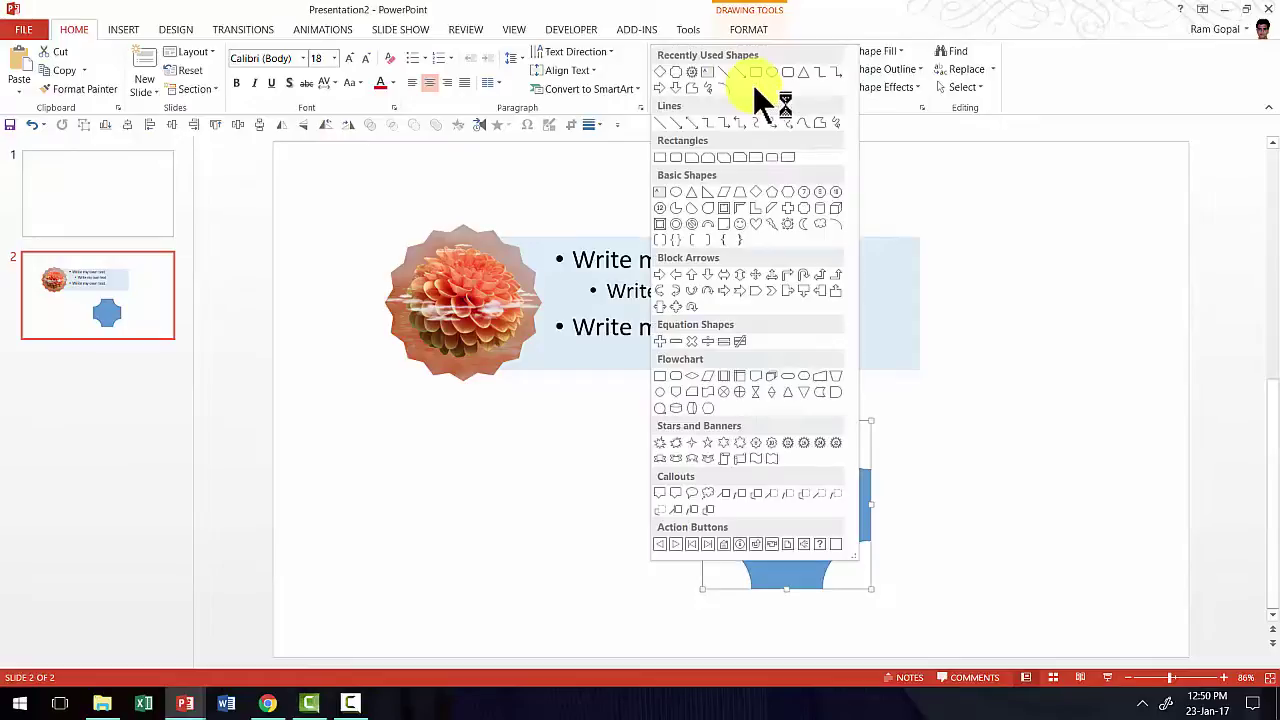
pyautogui.click(756, 190)
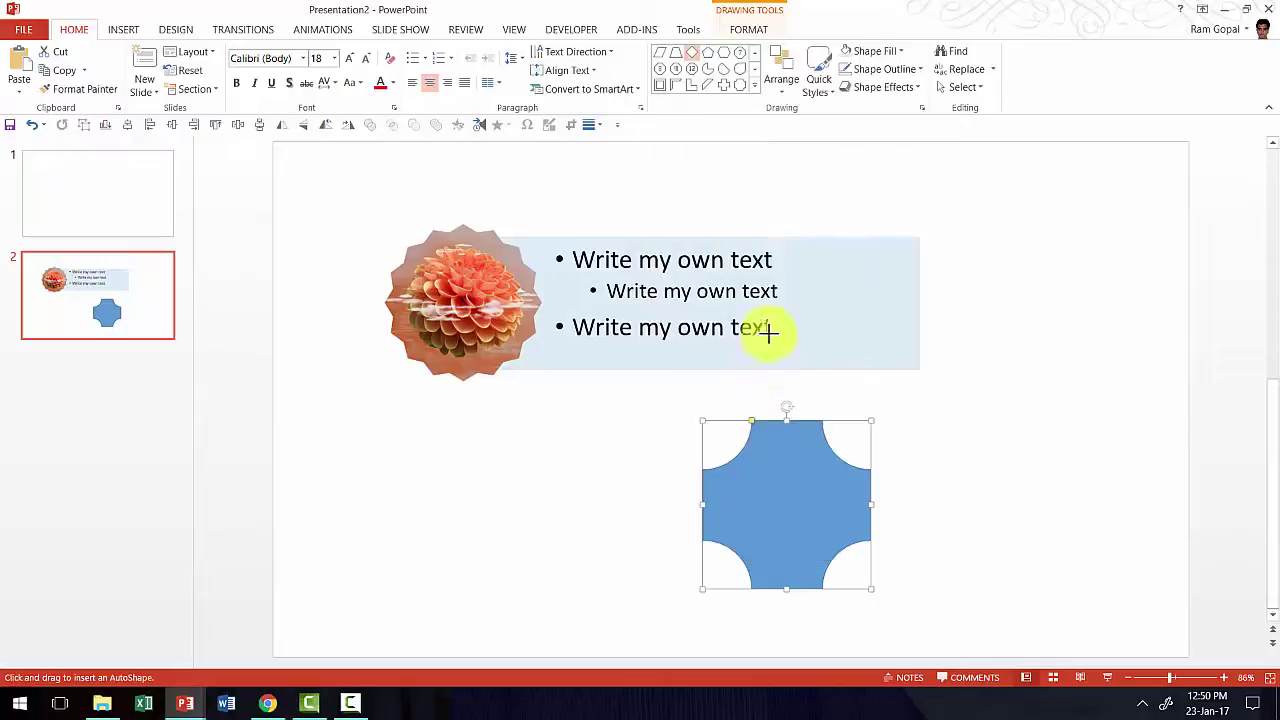
pyautogui.moveTo(691, 409); pyautogui.dragTo(858, 580)
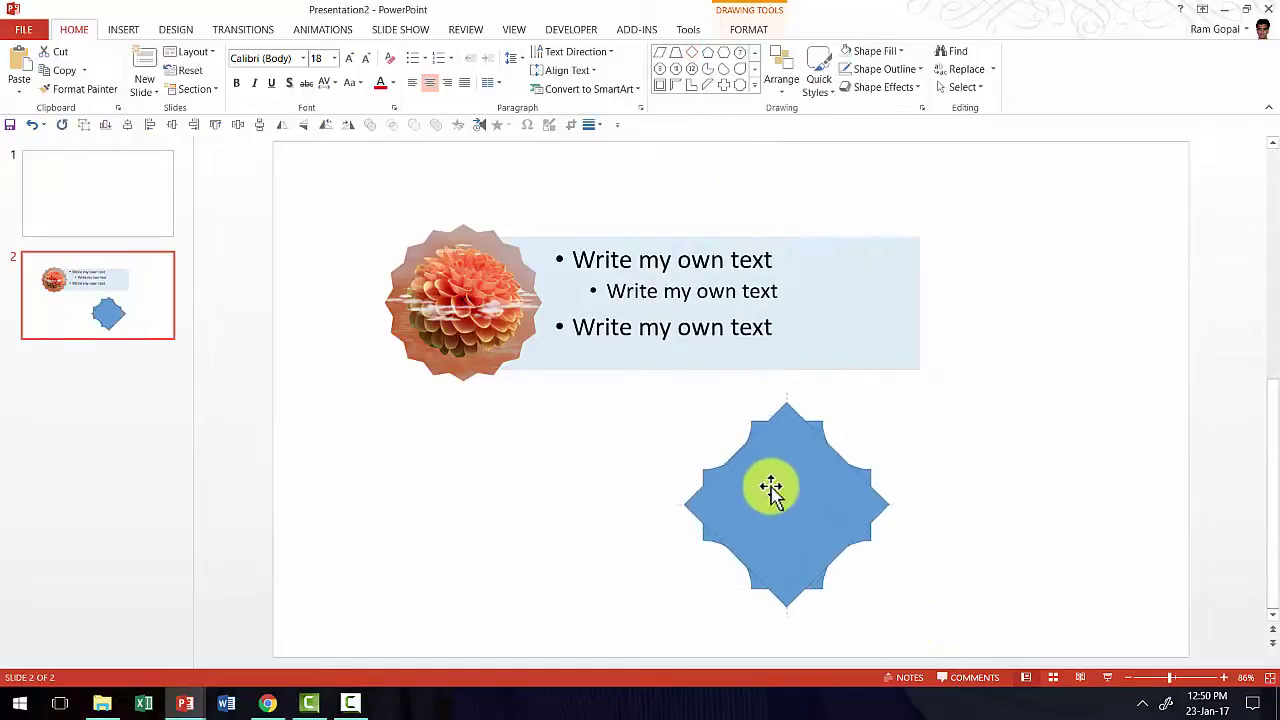
pyautogui.click(941, 630)
pyautogui.moveTo(829, 629); pyautogui.dragTo(631, 348)
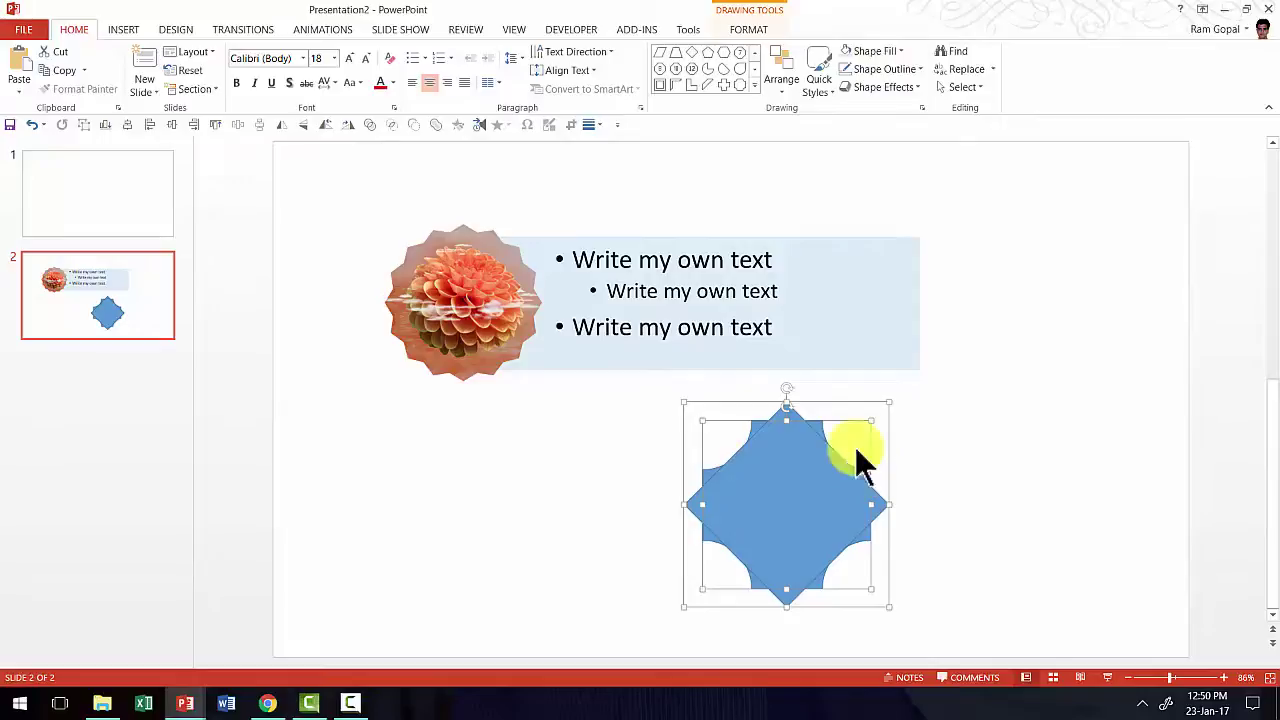
# Centre-align the plaque and diamond on slide 2 and merge them into one blue shape
pyautogui.click(796, 80)
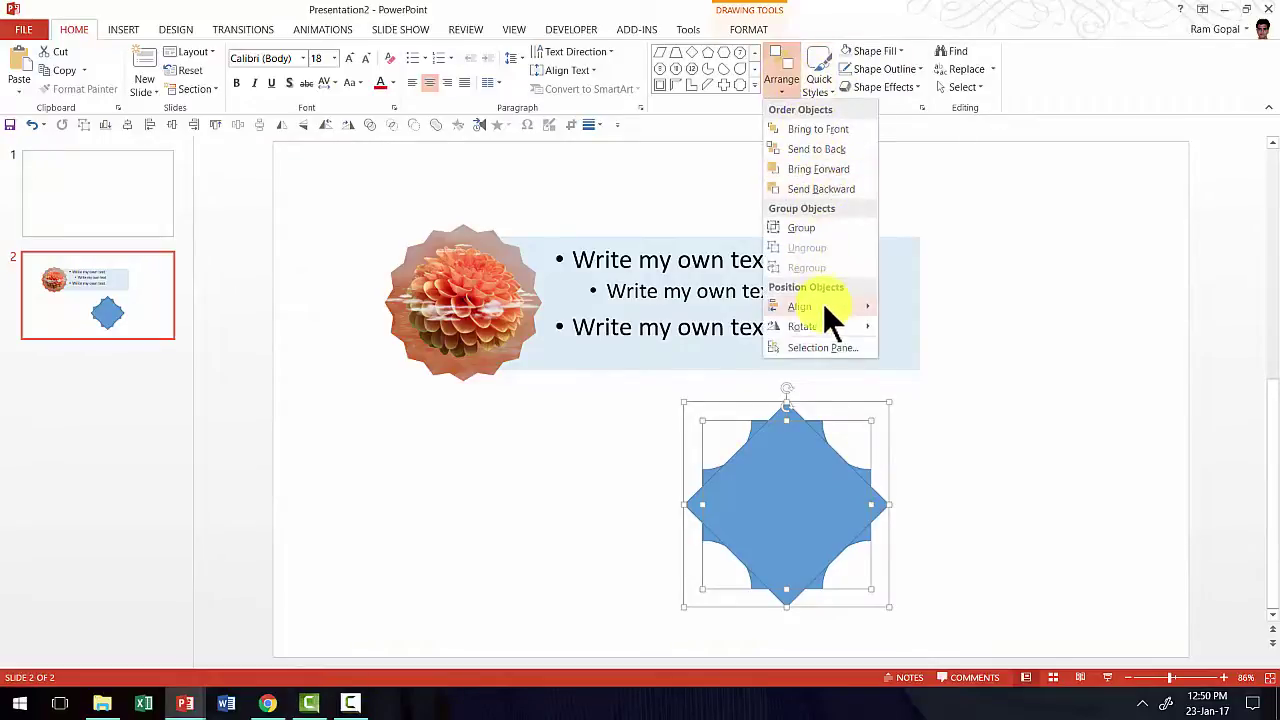
pyautogui.moveTo(823, 306)
pyautogui.click(781, 80)
pyautogui.click(781, 80)
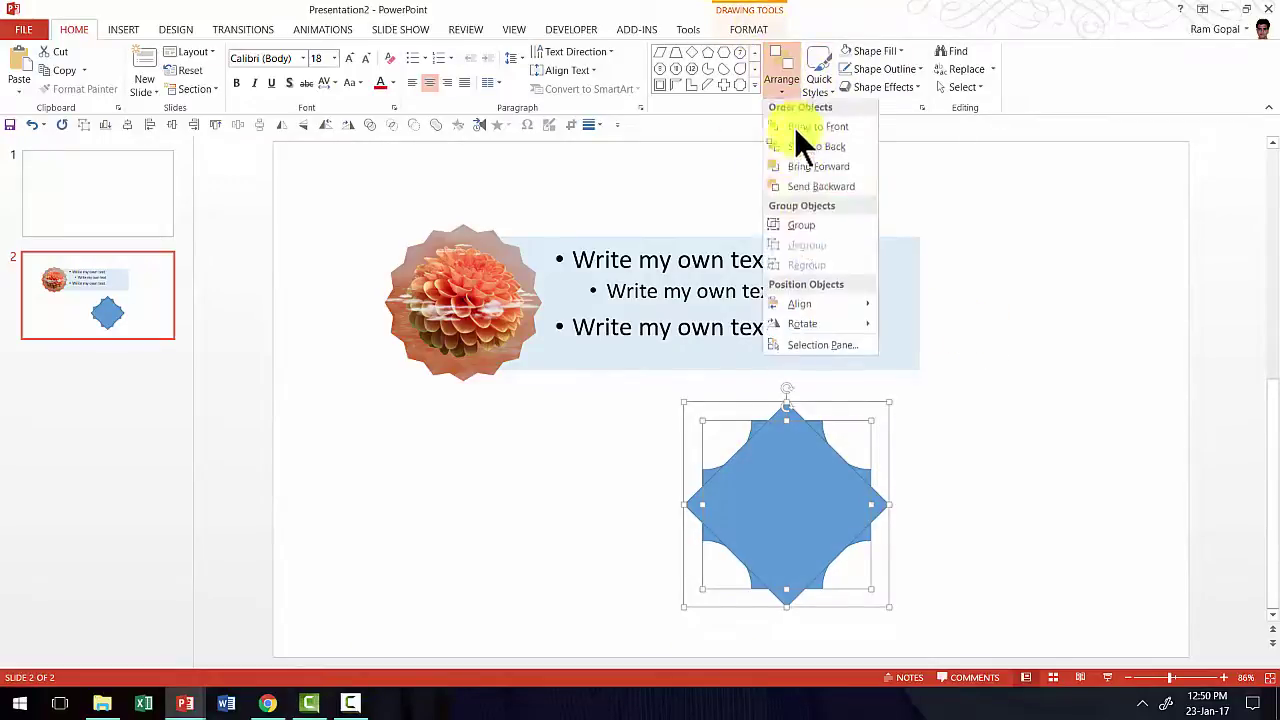
pyautogui.click(934, 372)
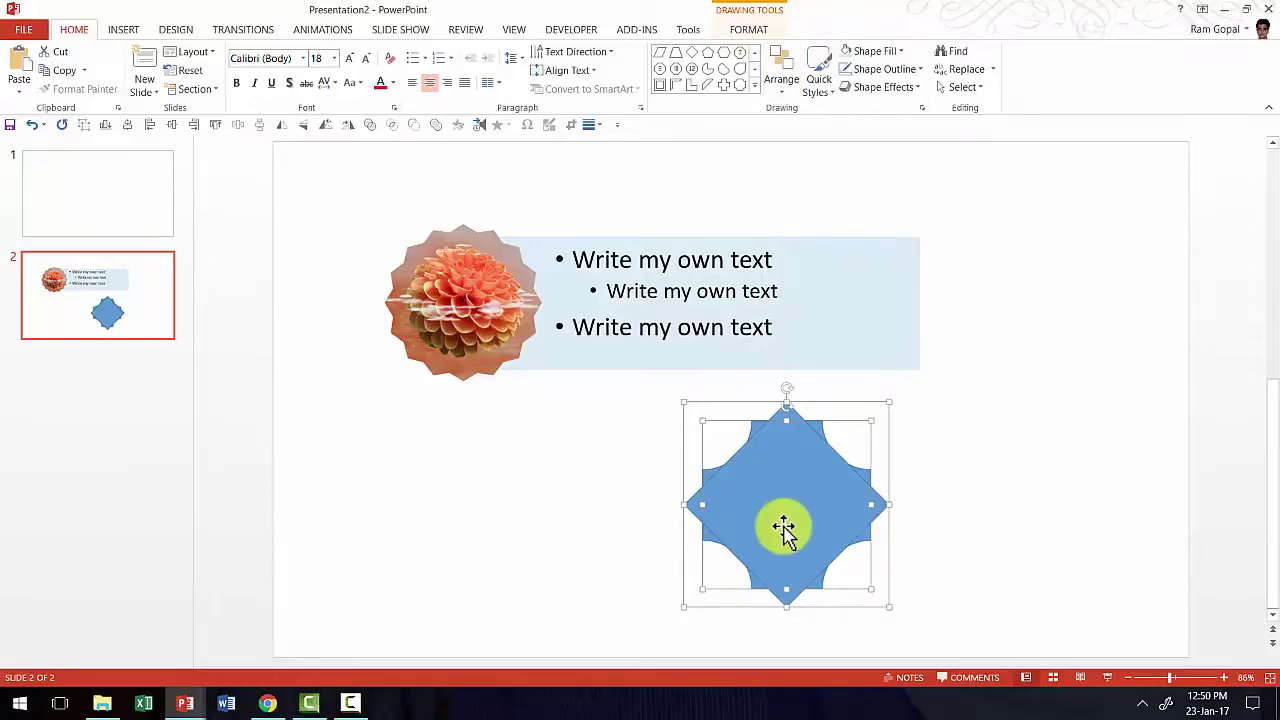
pyautogui.click(752, 30)
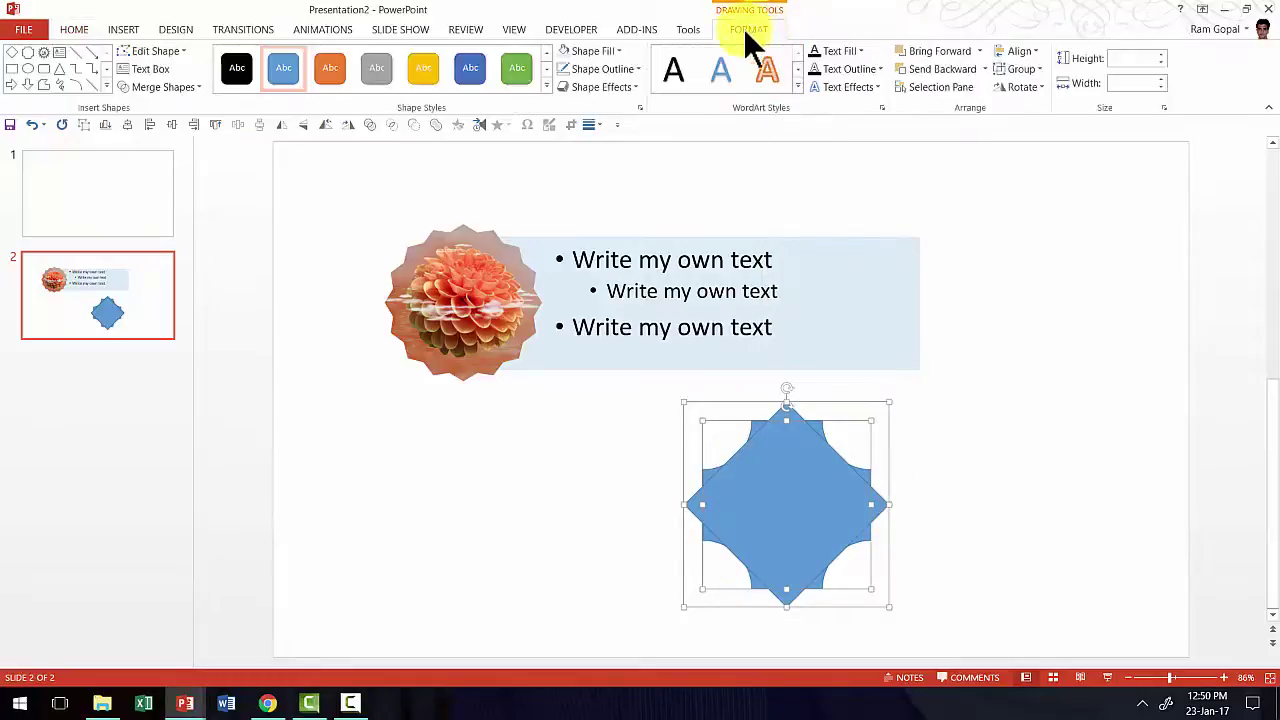
pyautogui.click(170, 88)
pyautogui.click(264, 165)
pyautogui.click(1022, 521)
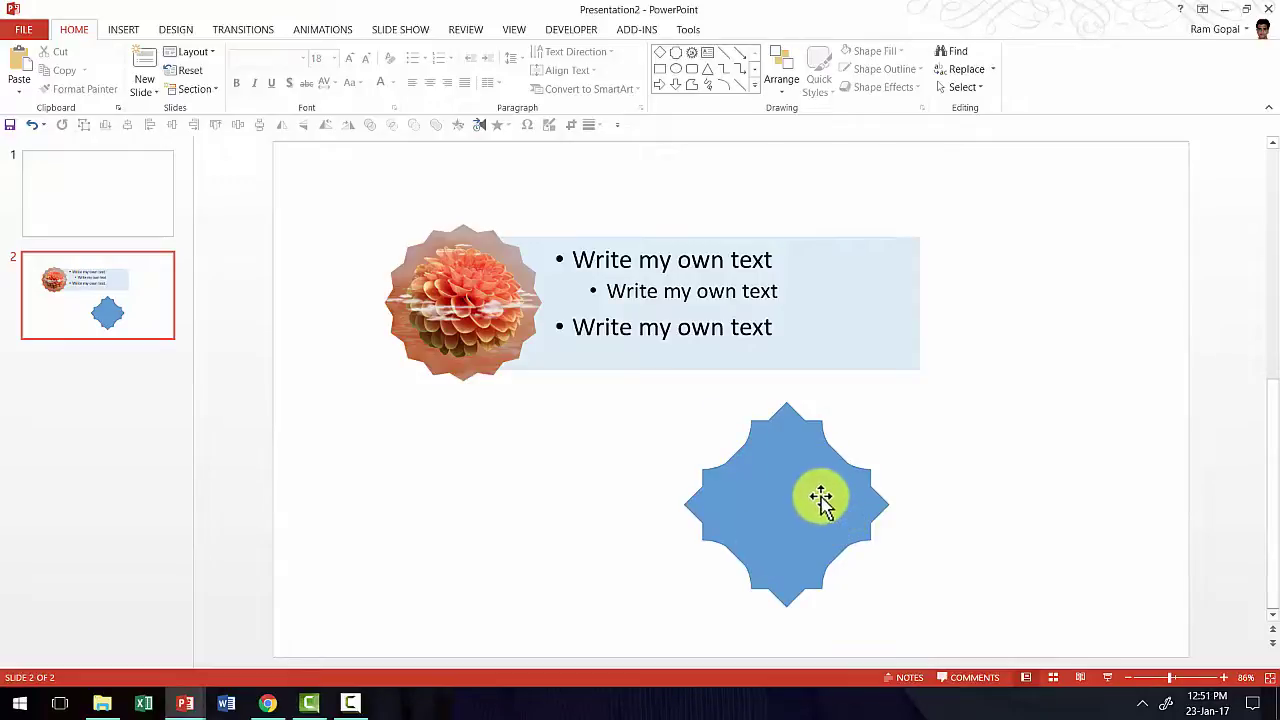
# Copy the blue star shape and switch to Slide Master view
pyautogui.click(796, 435)
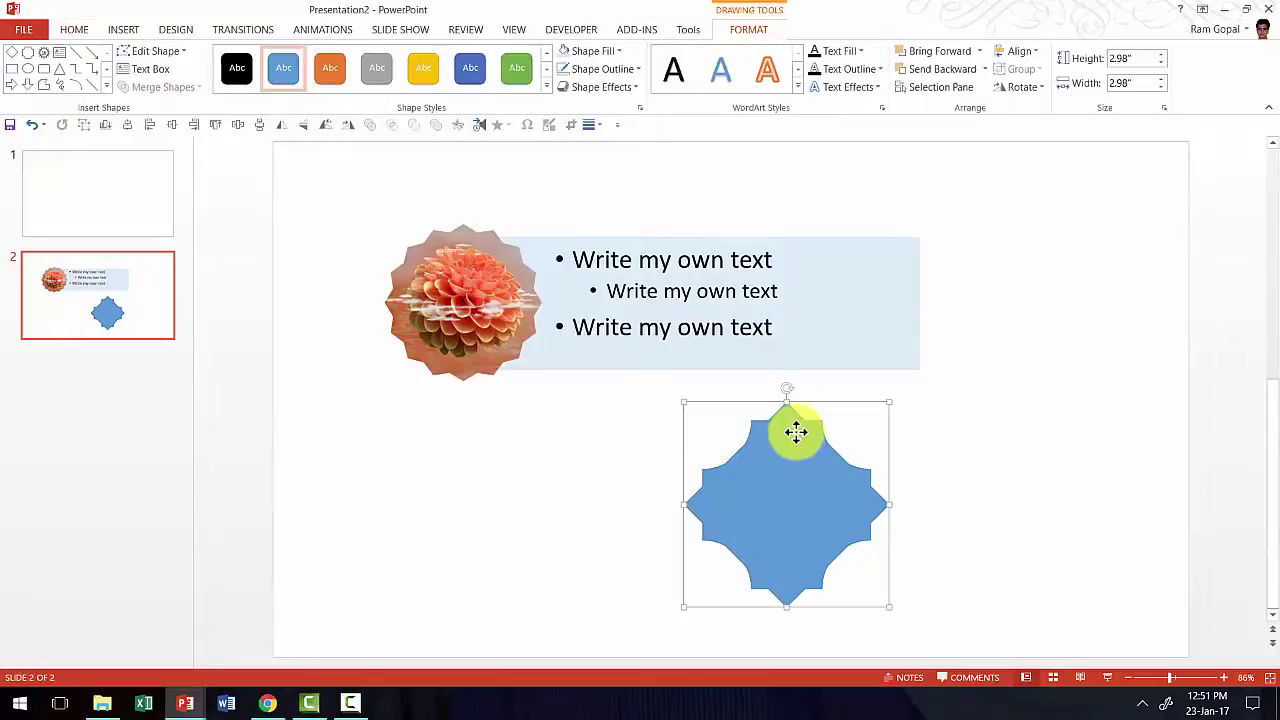
pyautogui.rightClick(795, 431)
pyautogui.click(836, 175)
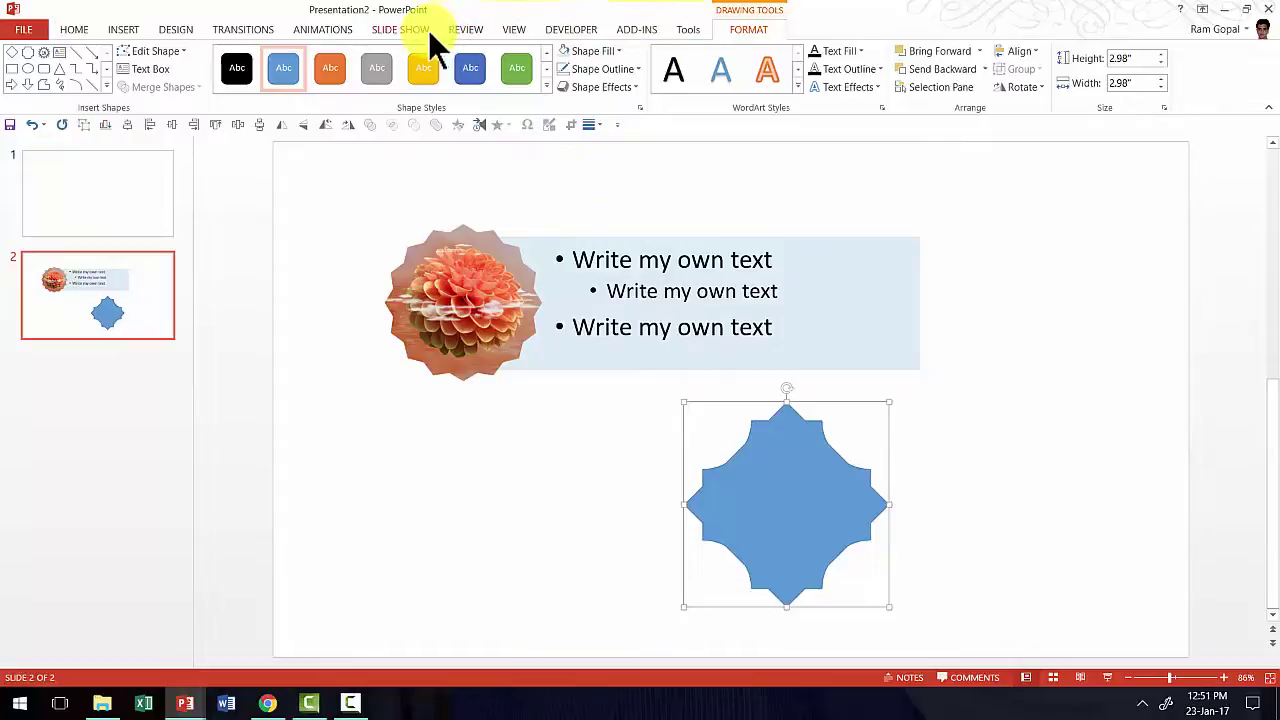
pyautogui.click(515, 31)
pyautogui.click(195, 89)
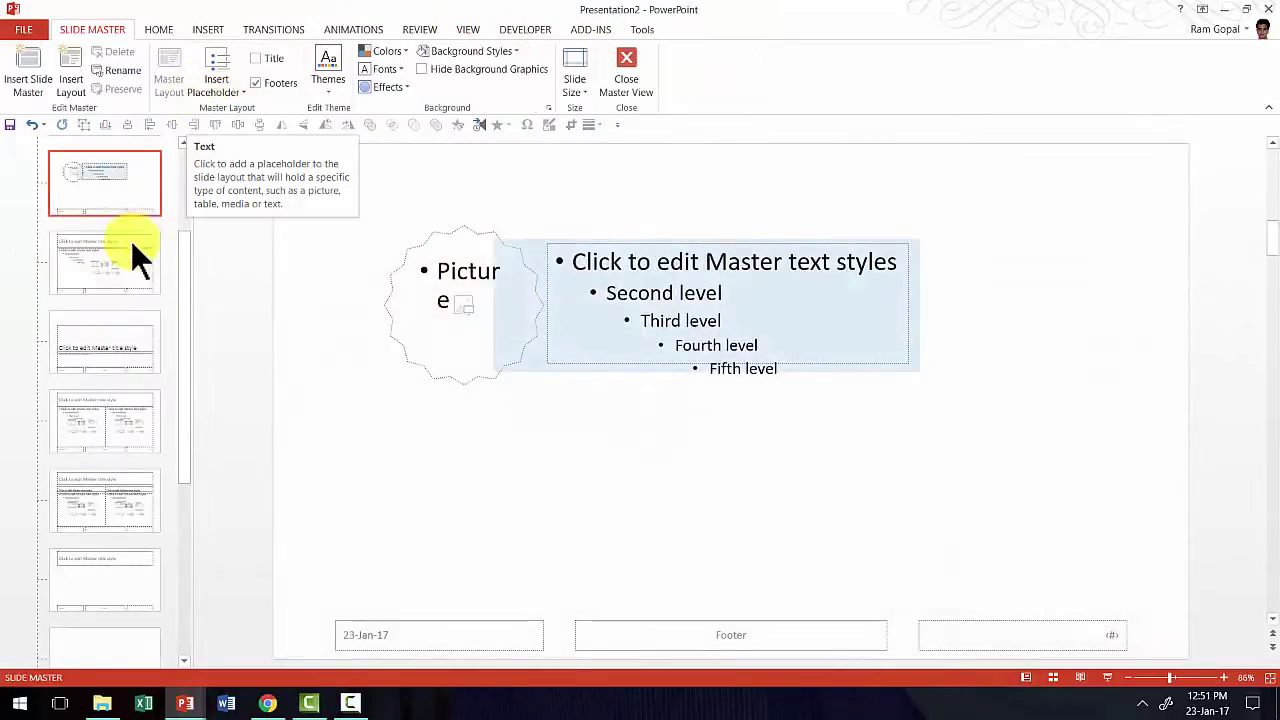
# Insert a new blank layout in the slide master and rename it 'Weird'
pyautogui.rightClick(125, 228)
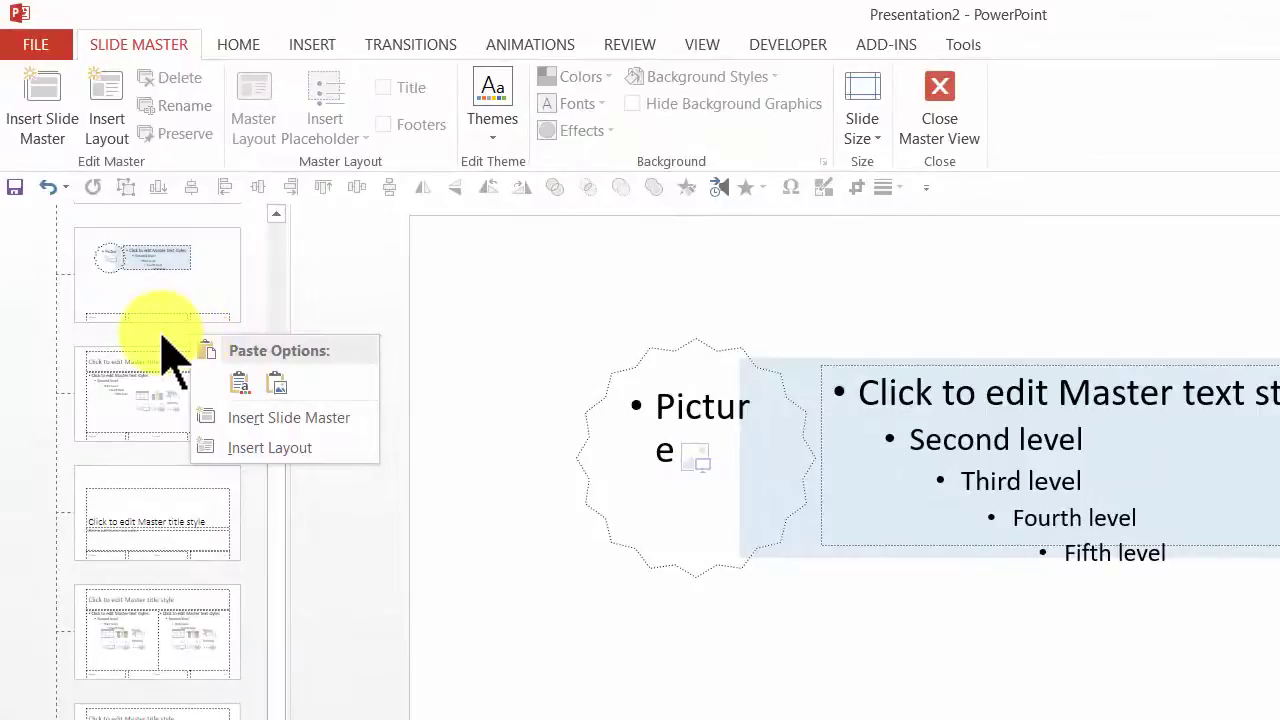
pyautogui.click(266, 452)
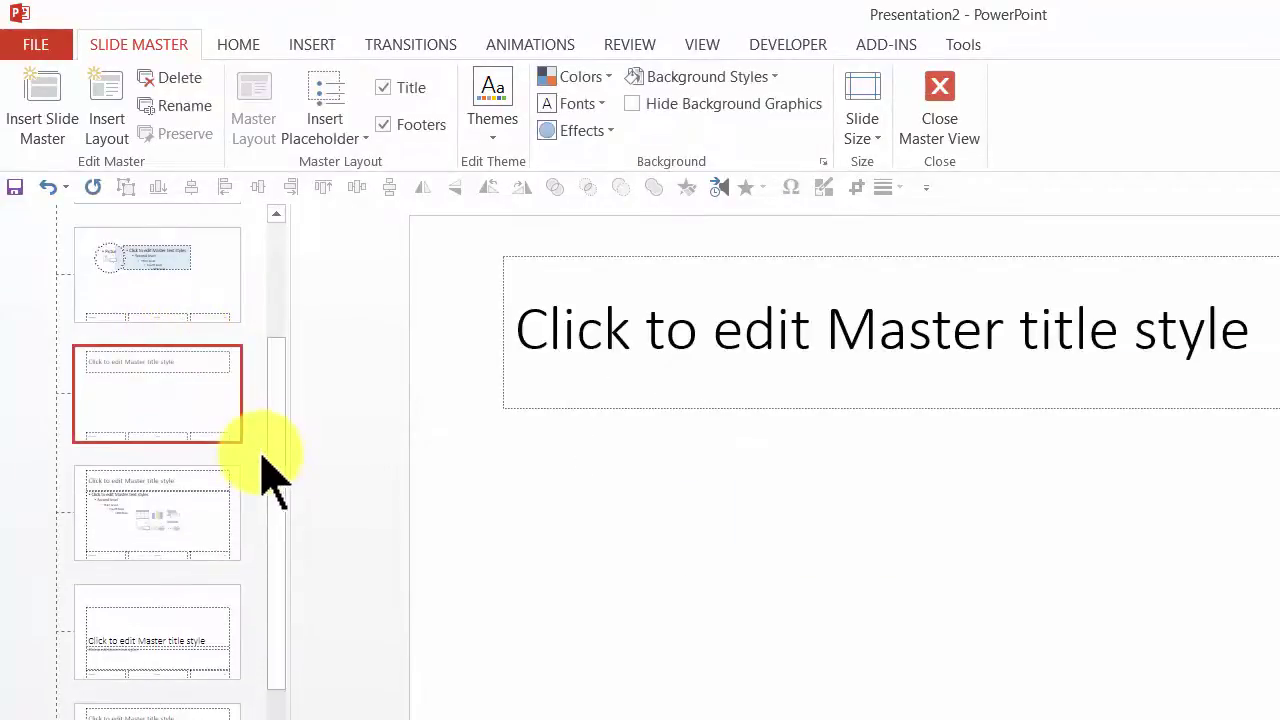
pyautogui.rightClick(205, 405)
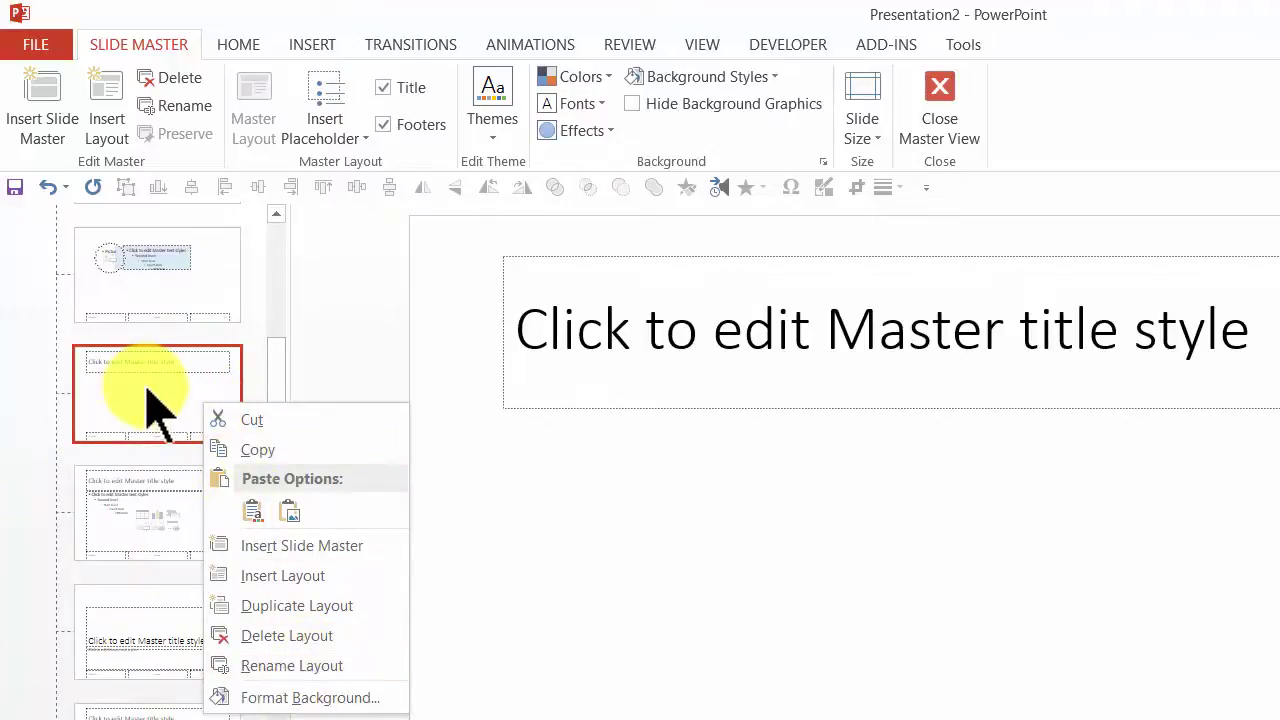
pyautogui.click(458, 635)
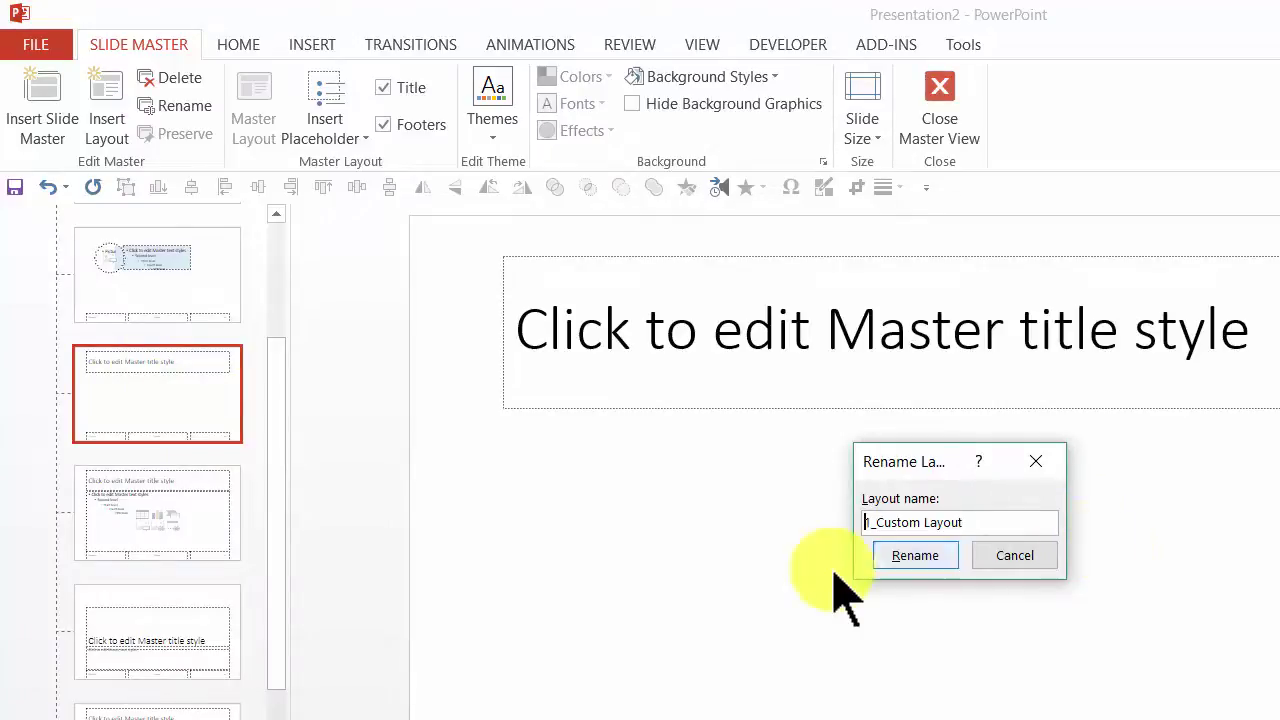
pyautogui.press('Delete')
pyautogui.write('Weird1')
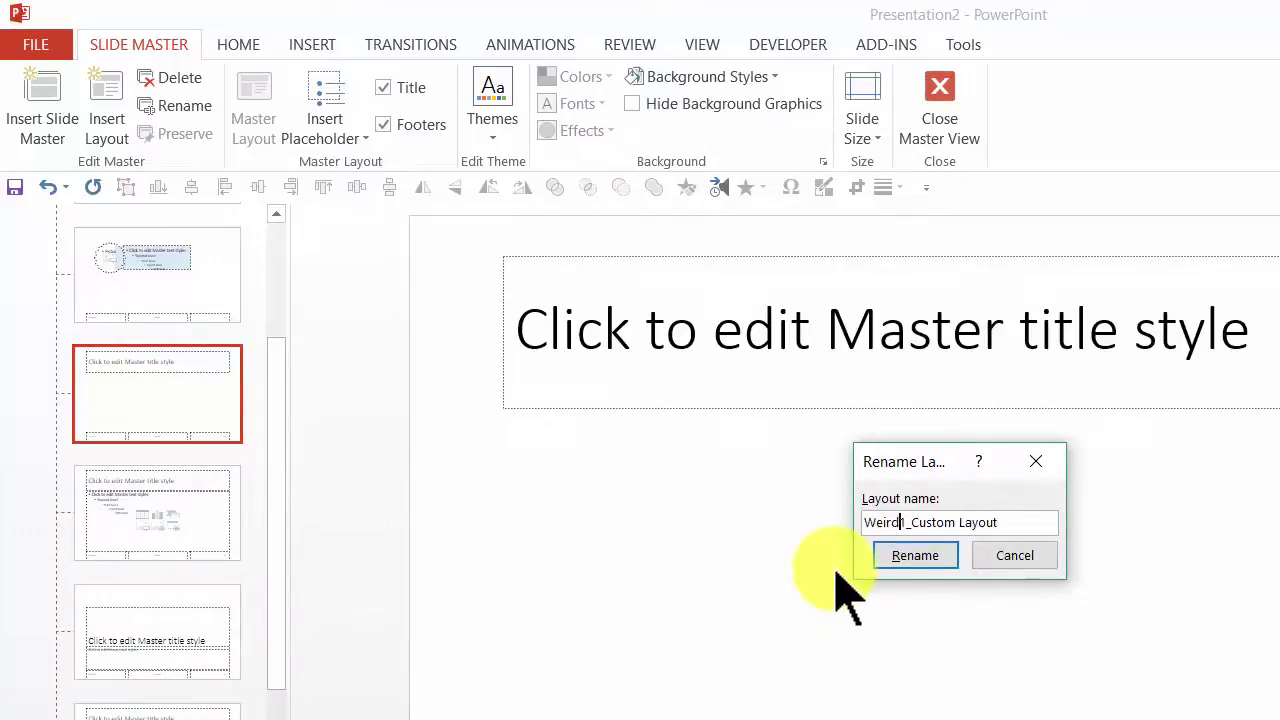
pyautogui.press('BackSpace')
pyautogui.press('Delete')
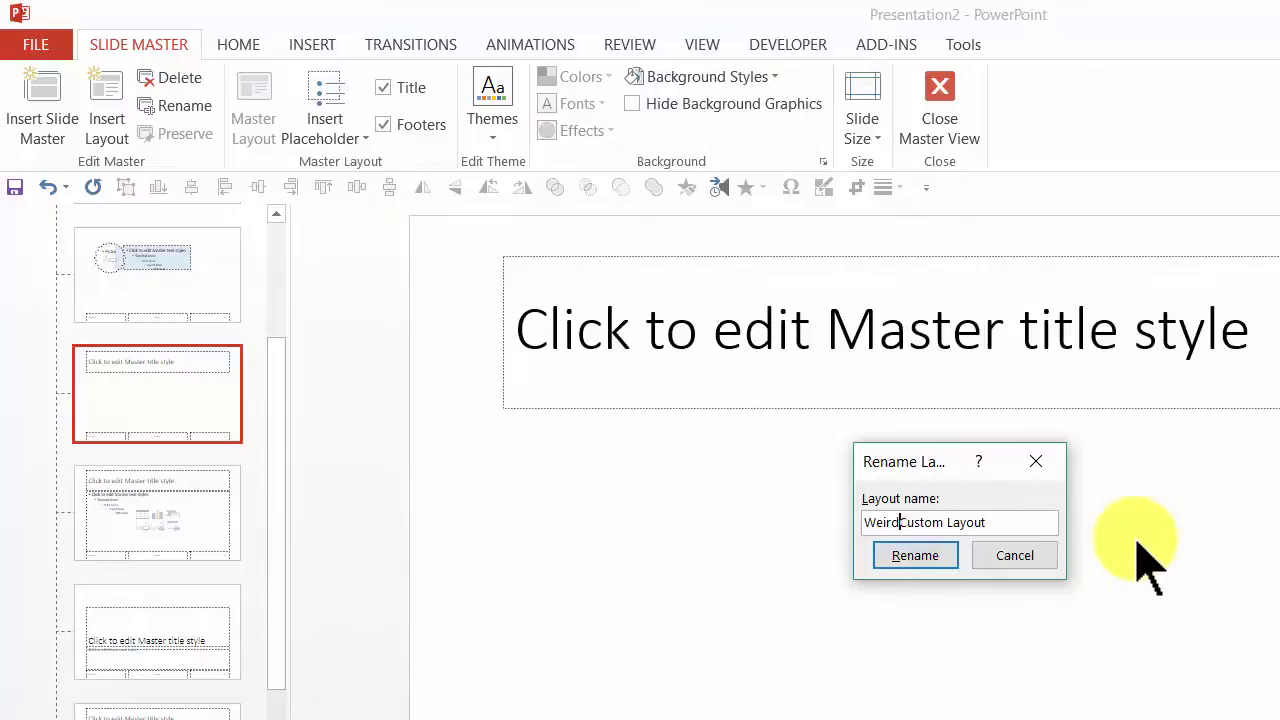
pyautogui.click(928, 553)
pyautogui.moveTo(215, 420)
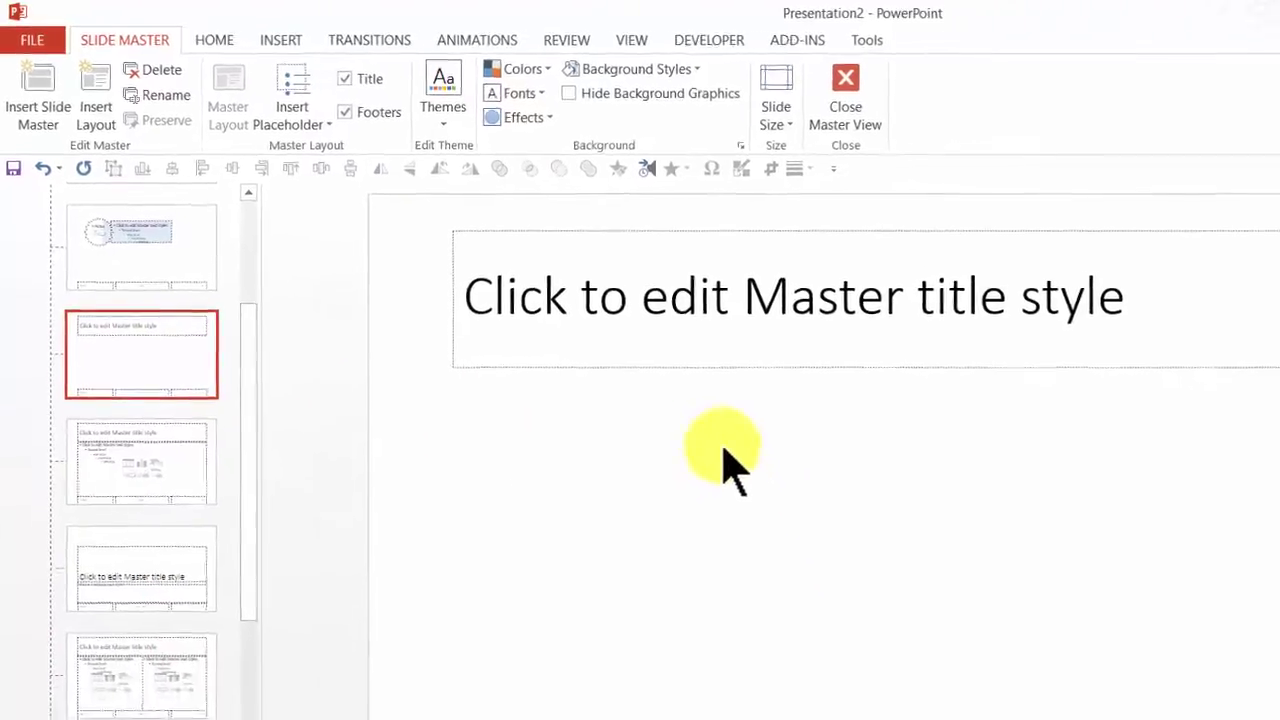
# Paste the copied blue star onto the Weird layout near its centre
pyautogui.rightClick(605, 460)
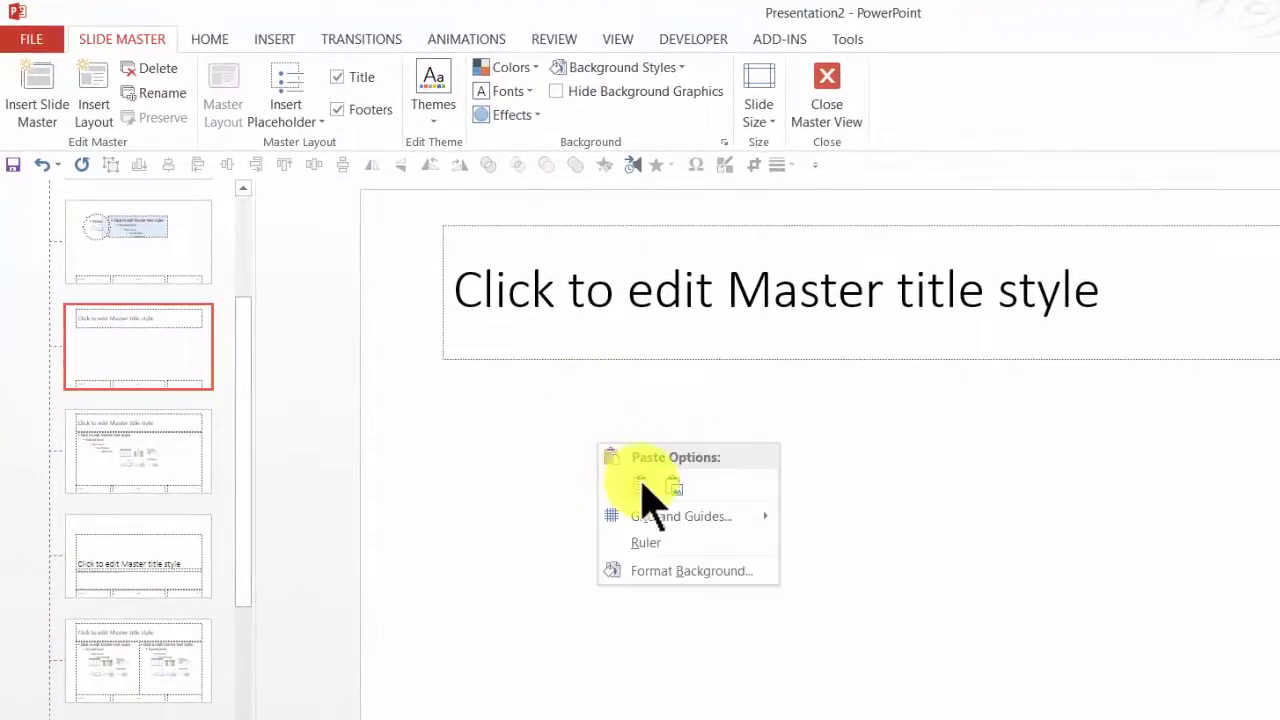
pyautogui.click(640, 486)
pyautogui.moveTo(1018, 582); pyautogui.dragTo(884, 466)
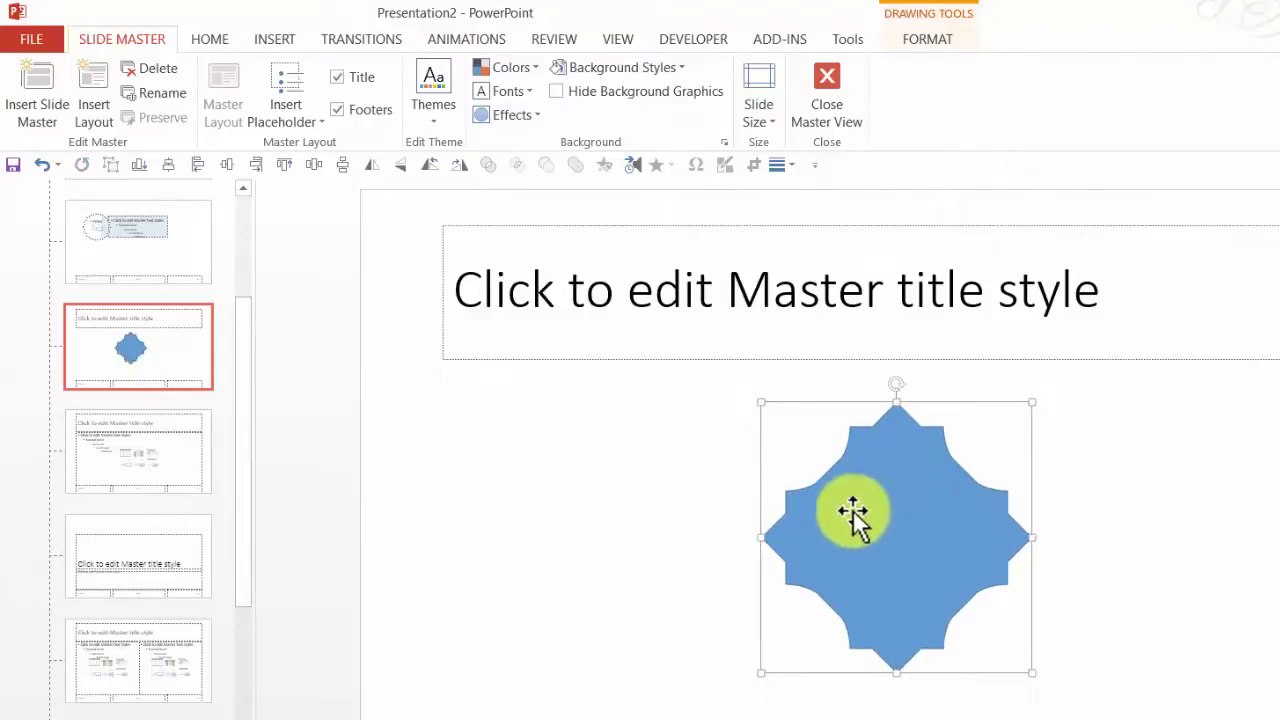
pyautogui.click(654, 547)
# Draw a Picture placeholder below the layout's title
pyautogui.click(286, 124)
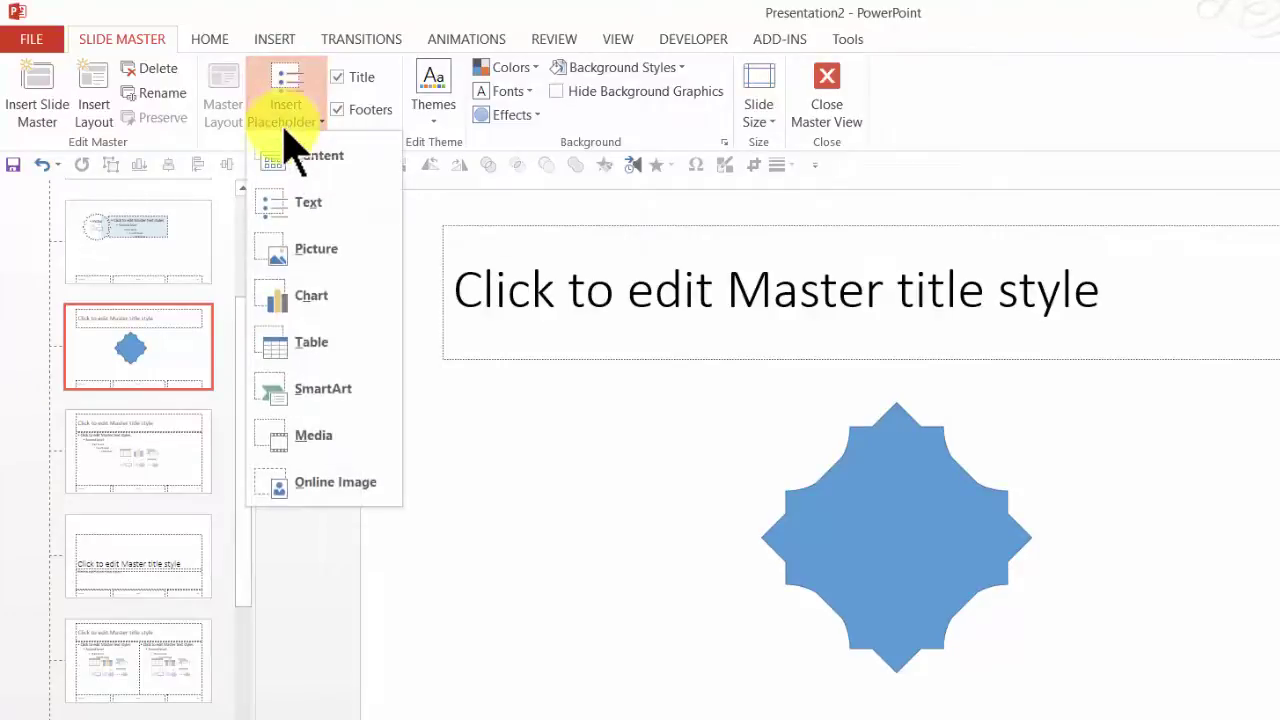
pyautogui.click(320, 252)
pyautogui.moveTo(444, 389); pyautogui.dragTo(774, 689)
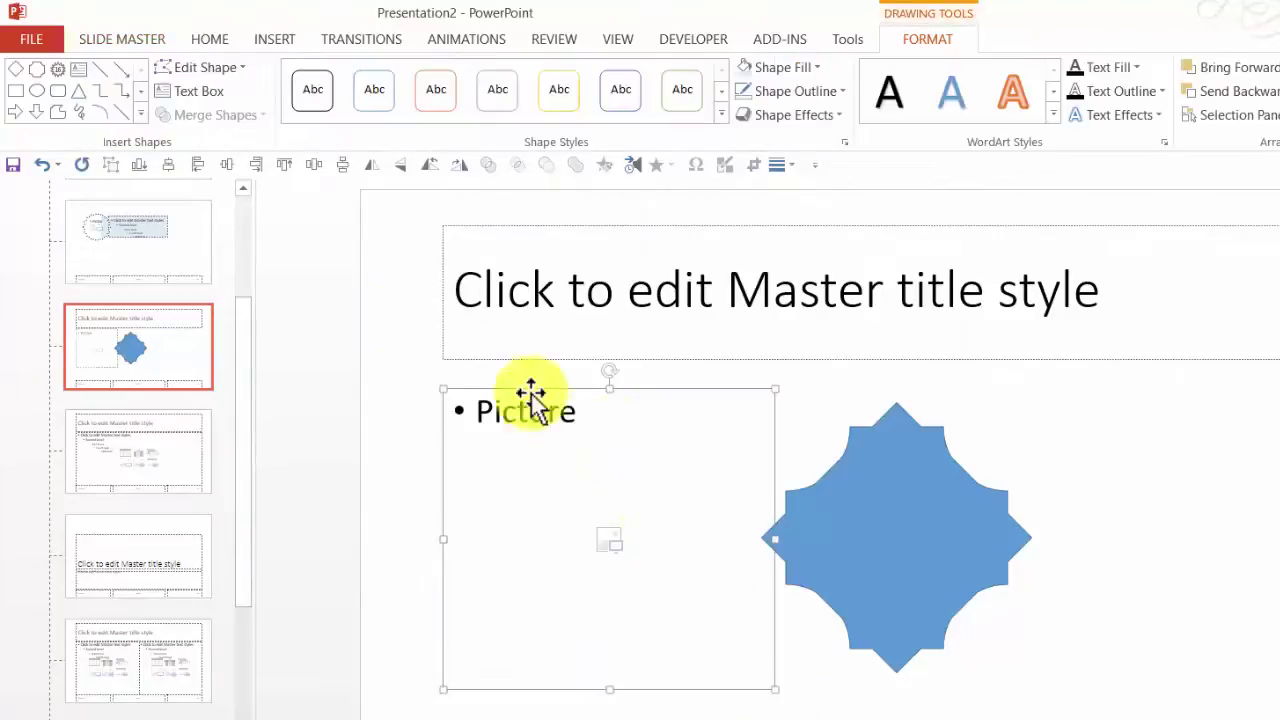
# Bring the star to the front and move it over the picture placeholder
pyautogui.click(932, 488)
pyautogui.rightClick(932, 486)
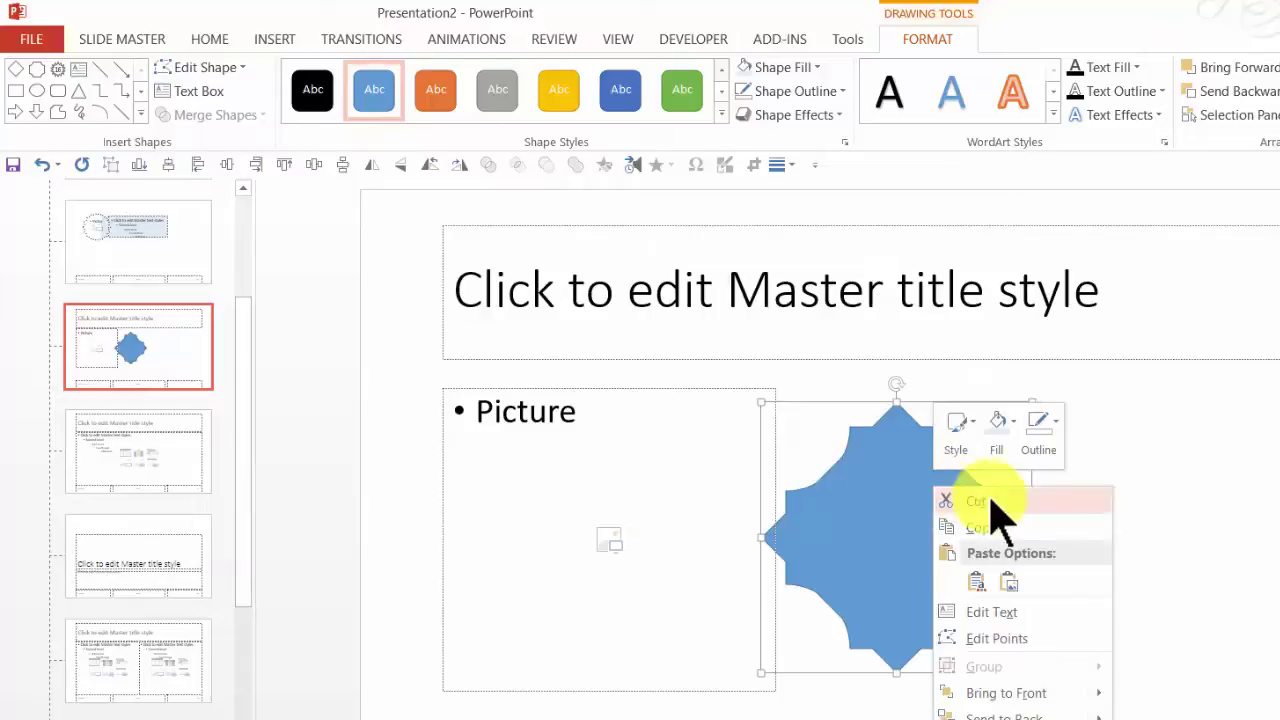
pyautogui.click(1000, 697)
pyautogui.moveTo(943, 514); pyautogui.dragTo(658, 507)
pyautogui.click(971, 534)
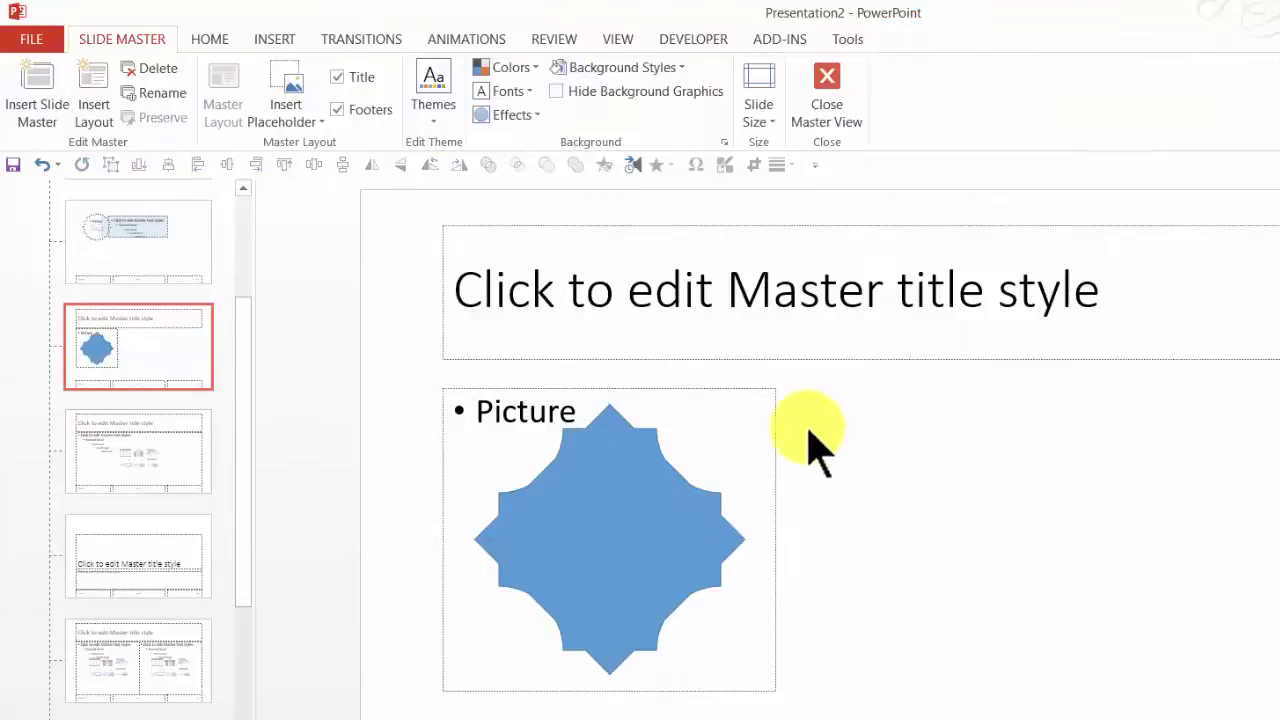
# Intersect the picture placeholder with the star to make a star-shaped placeholder
pyautogui.click(764, 408)
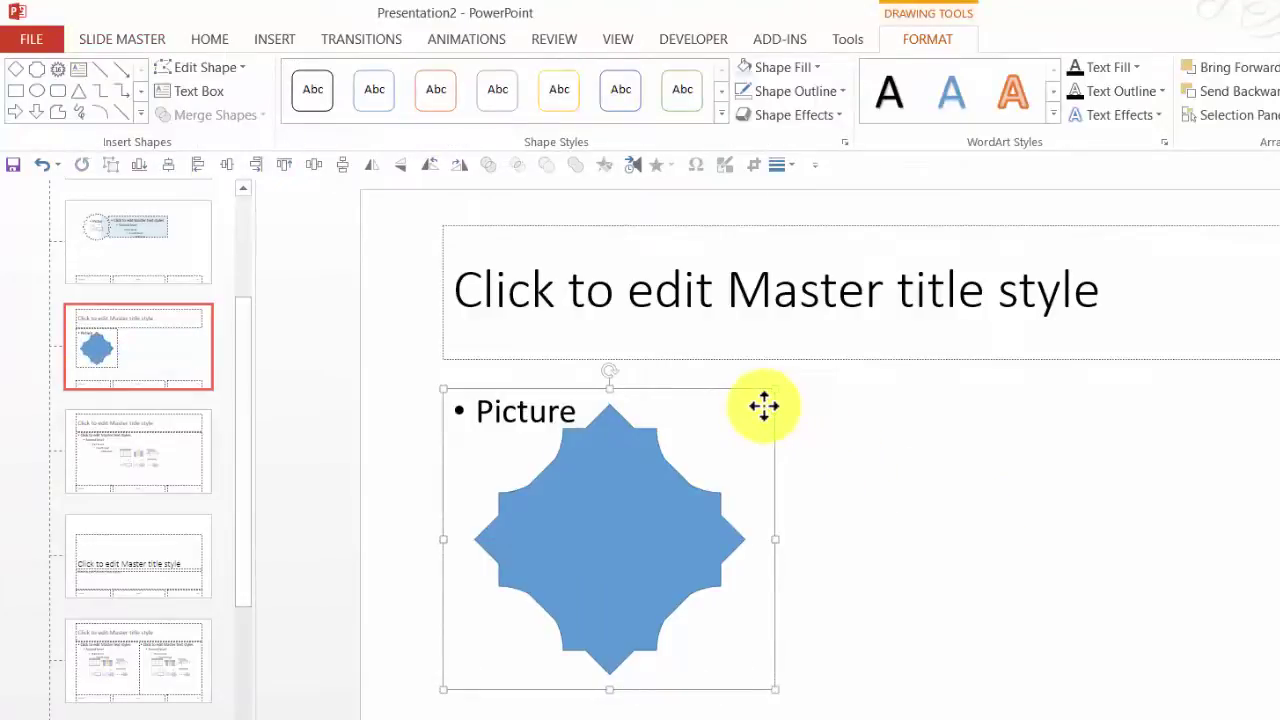
pyautogui.click(597, 472)
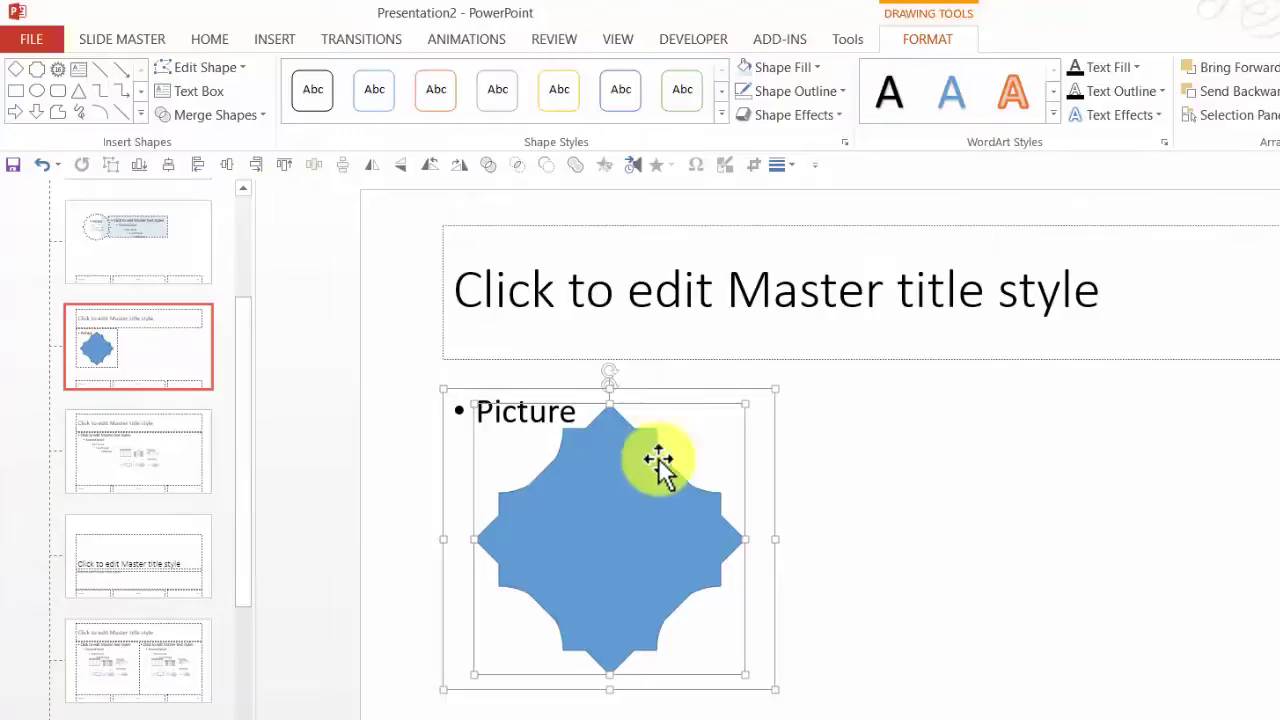
pyautogui.click(238, 115)
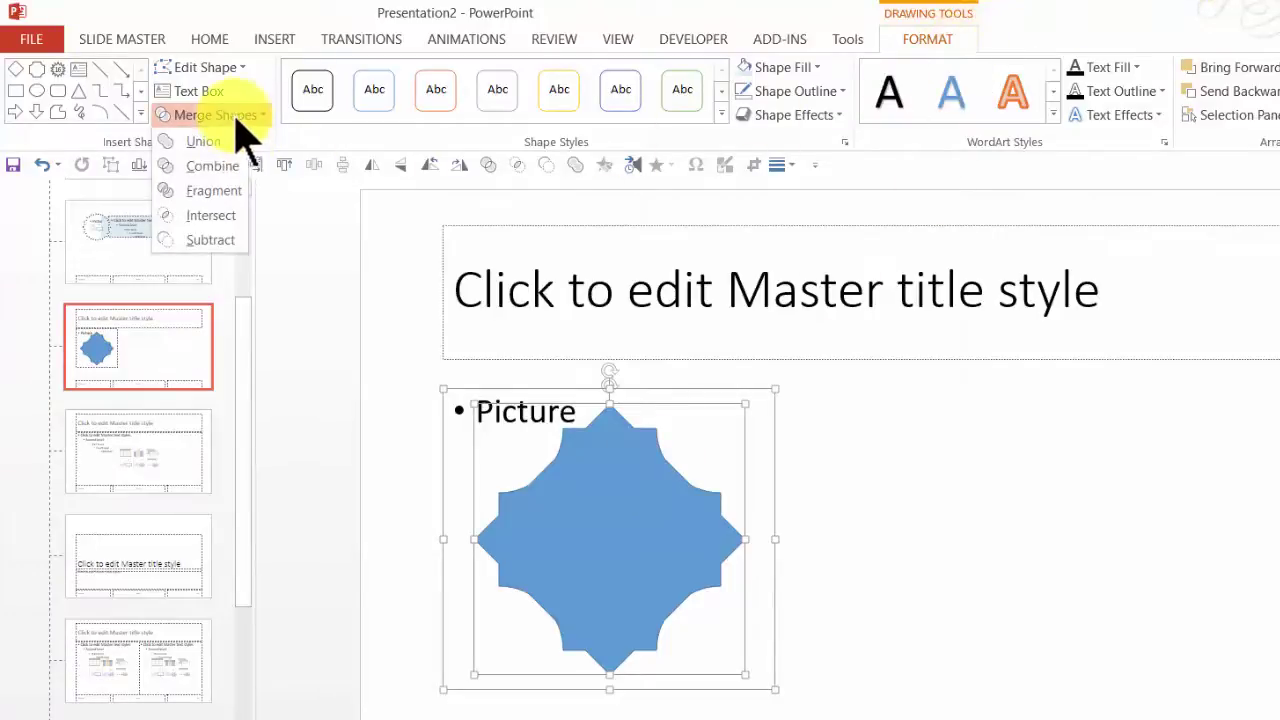
pyautogui.click(232, 215)
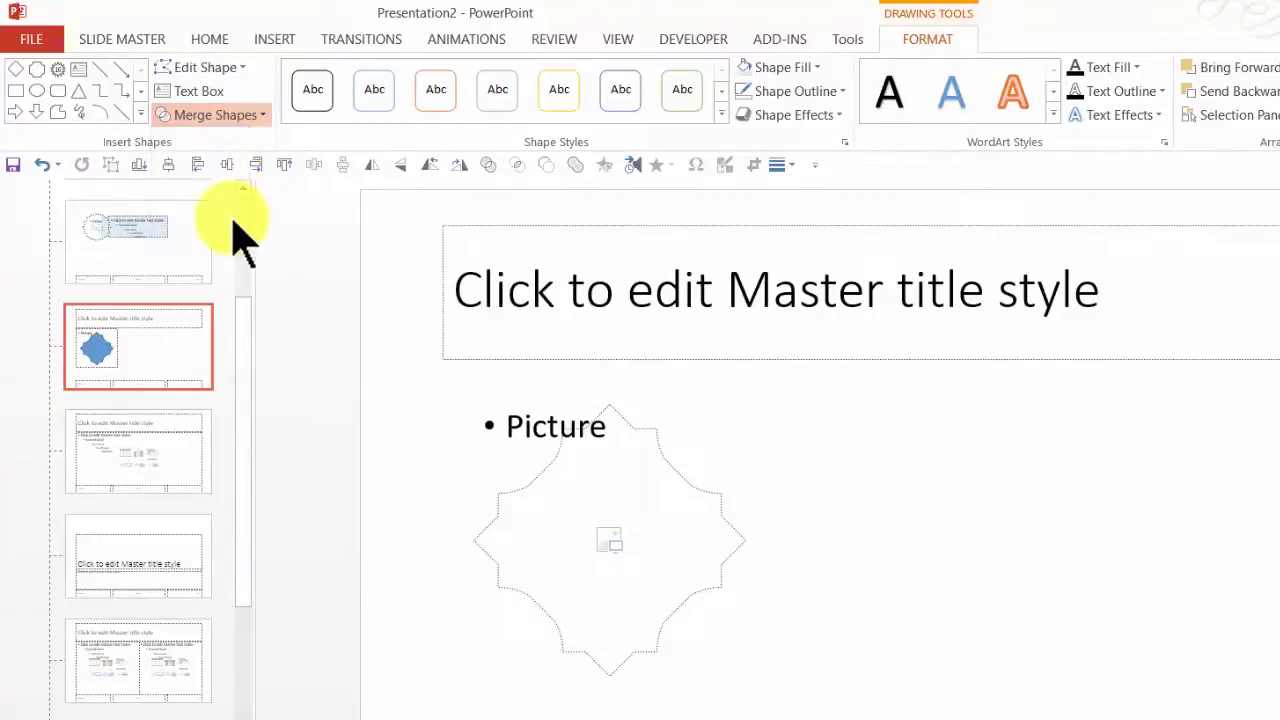
pyautogui.click(848, 580)
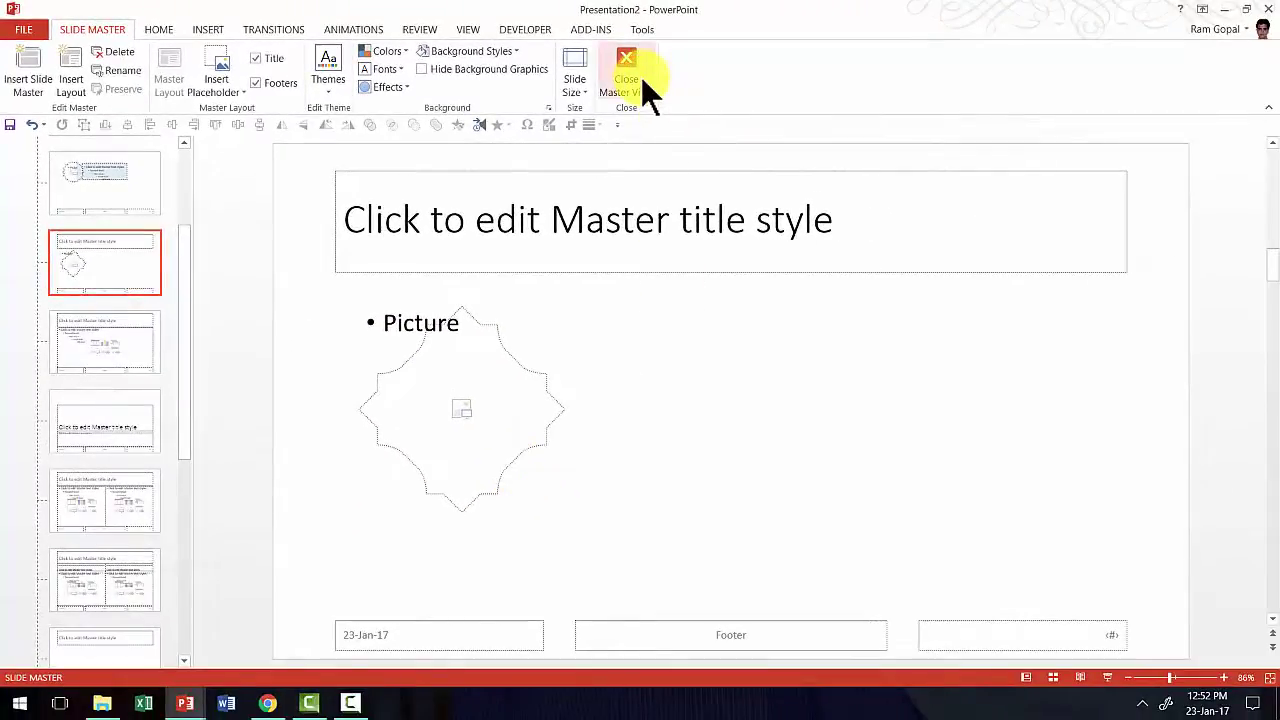
# Close Master View and add a new slide using the Weird layout
pyautogui.click(641, 77)
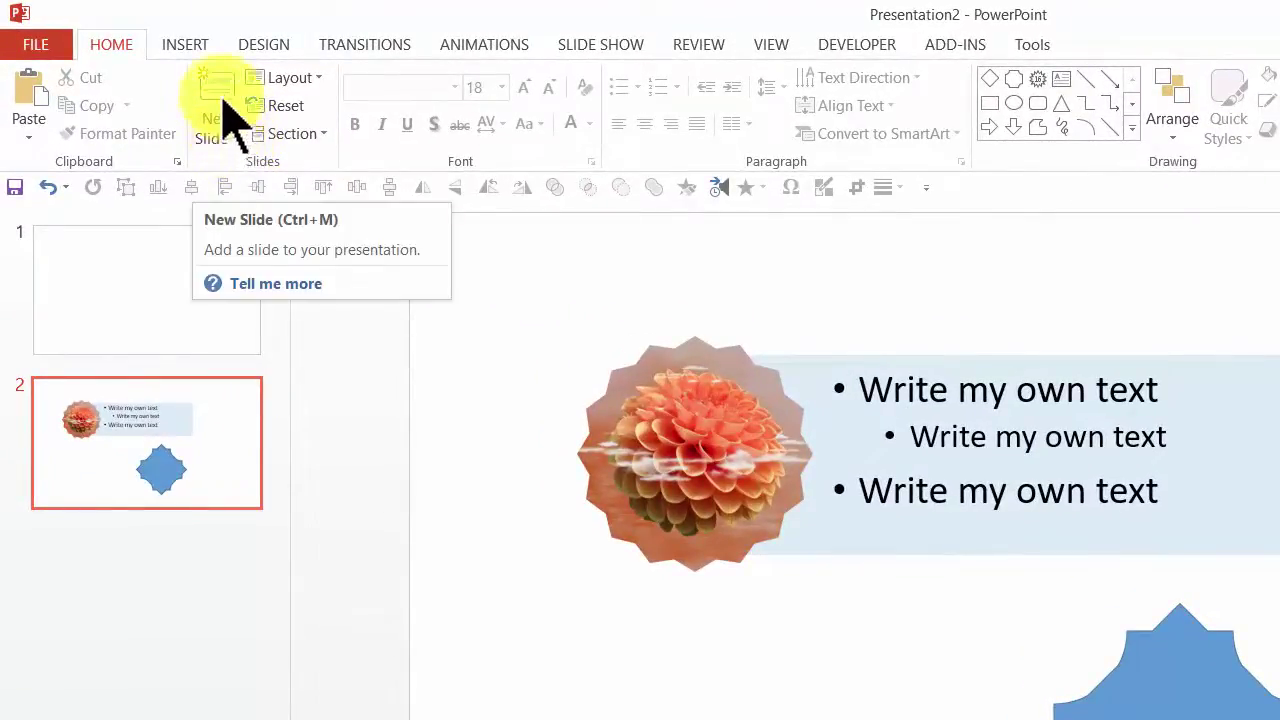
pyautogui.click(236, 138)
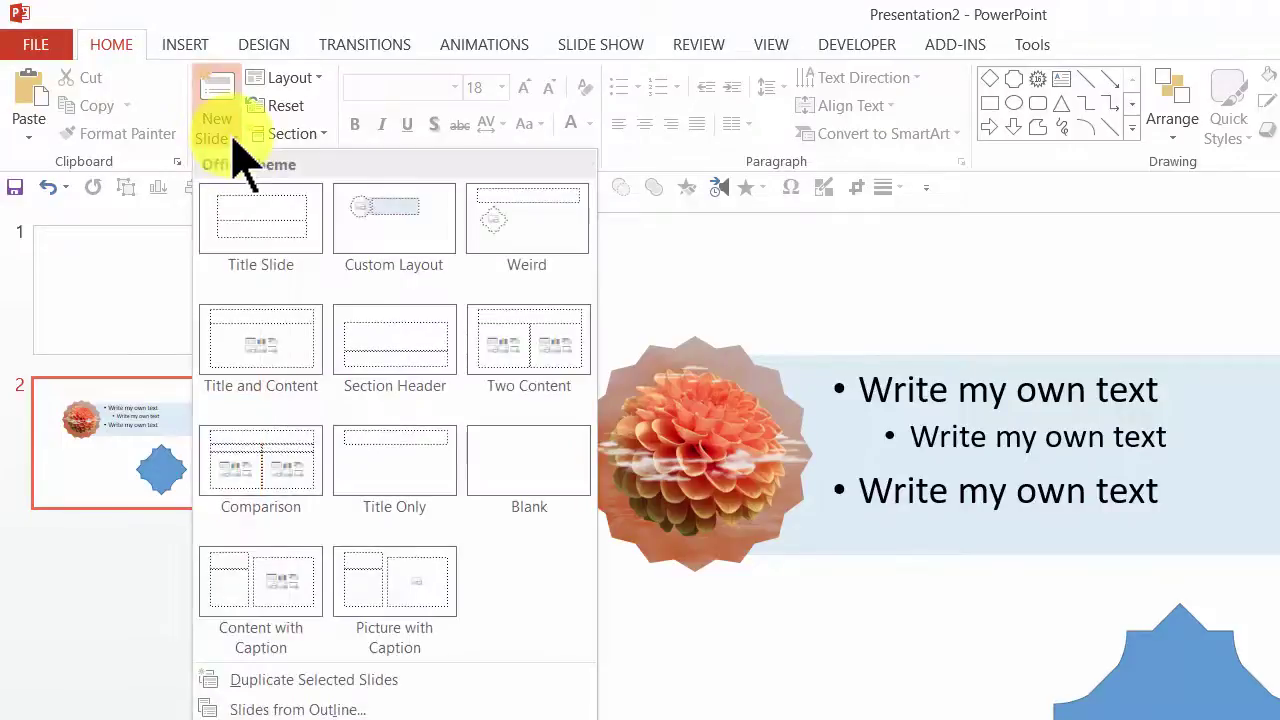
pyautogui.click(530, 232)
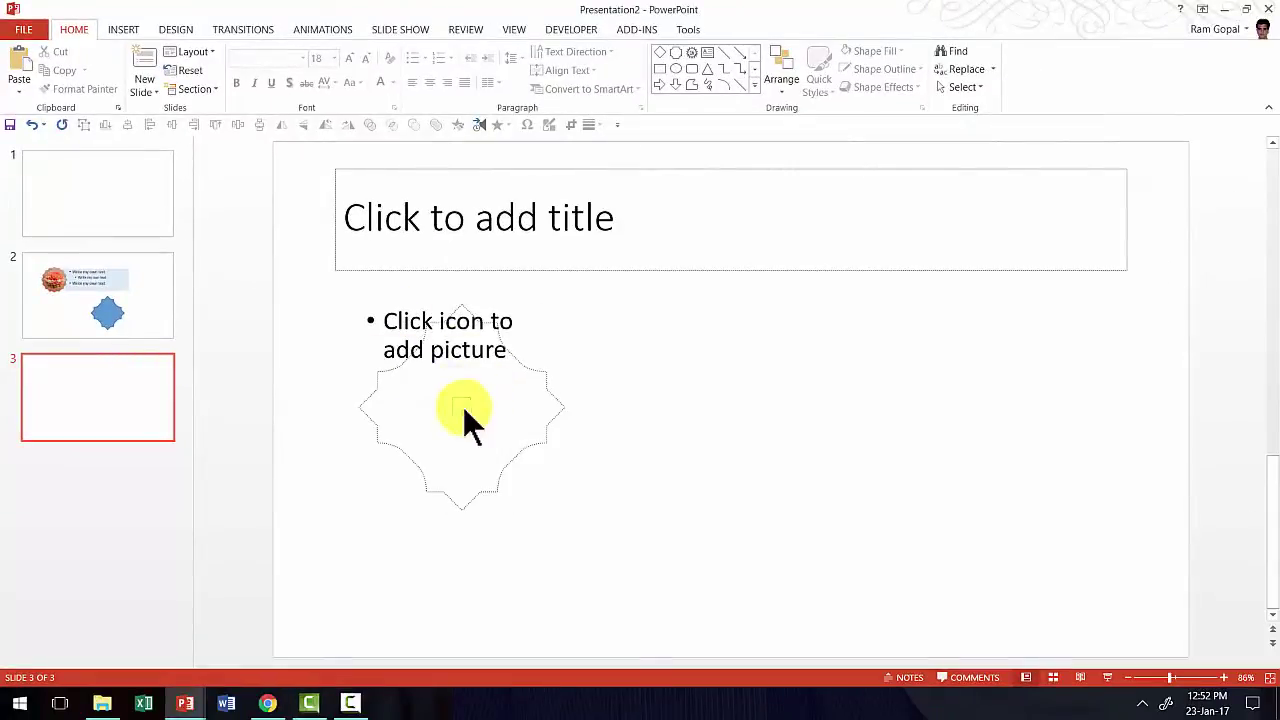
# Fill the star placeholder with the photo dahlia-dahlia-174239_1280.jpg
pyautogui.click(465, 407)
pyautogui.moveTo(691, 116); pyautogui.dragTo(683, 164)
pyautogui.click(634, 211)
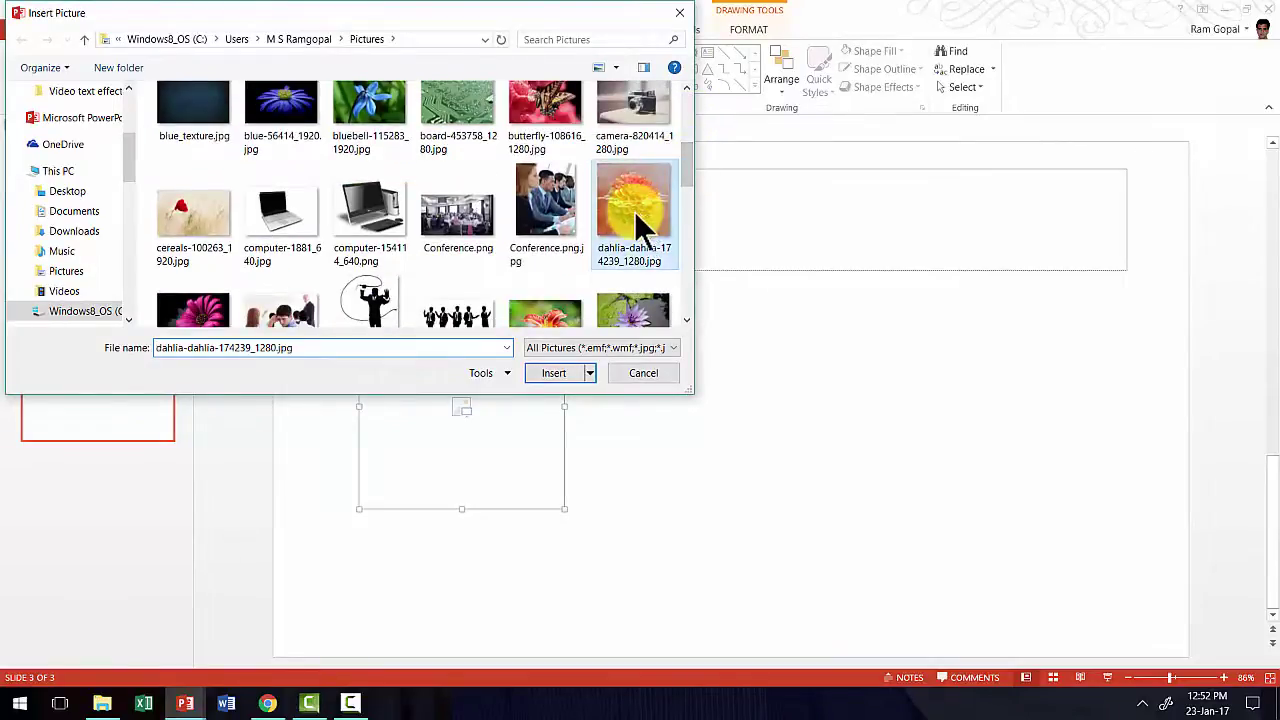
pyautogui.click(563, 370)
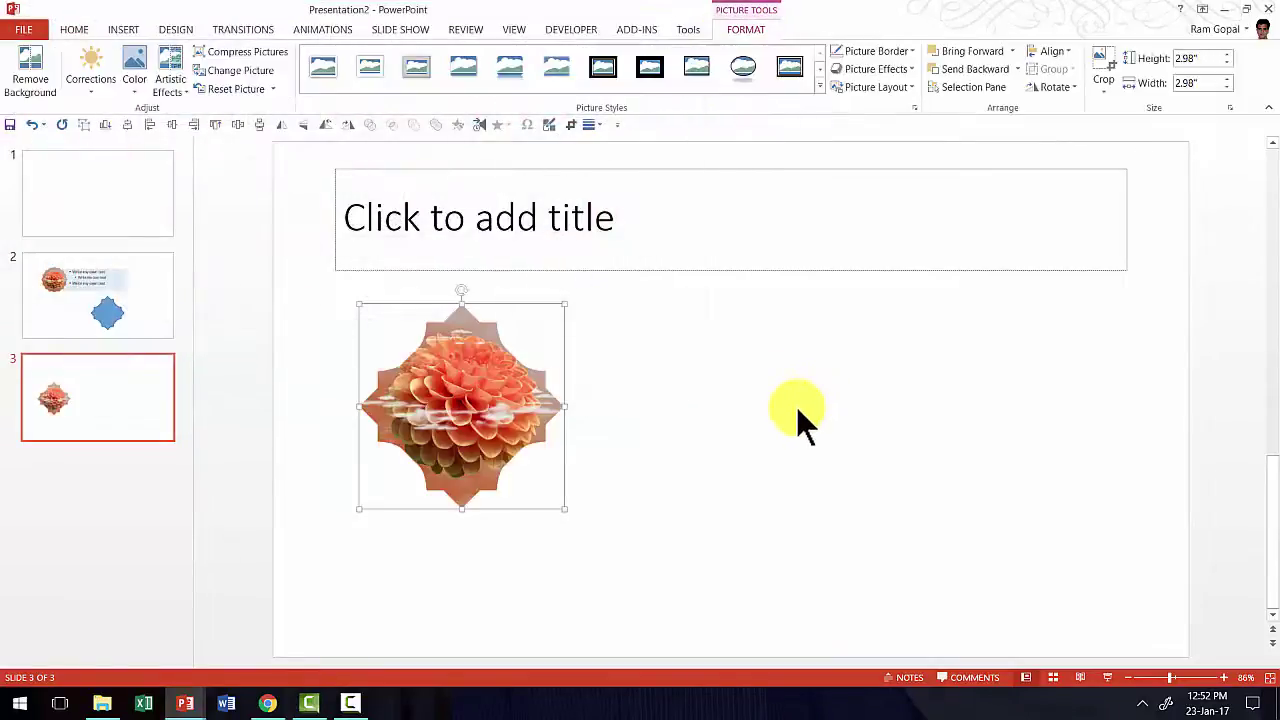
pyautogui.click(796, 406)
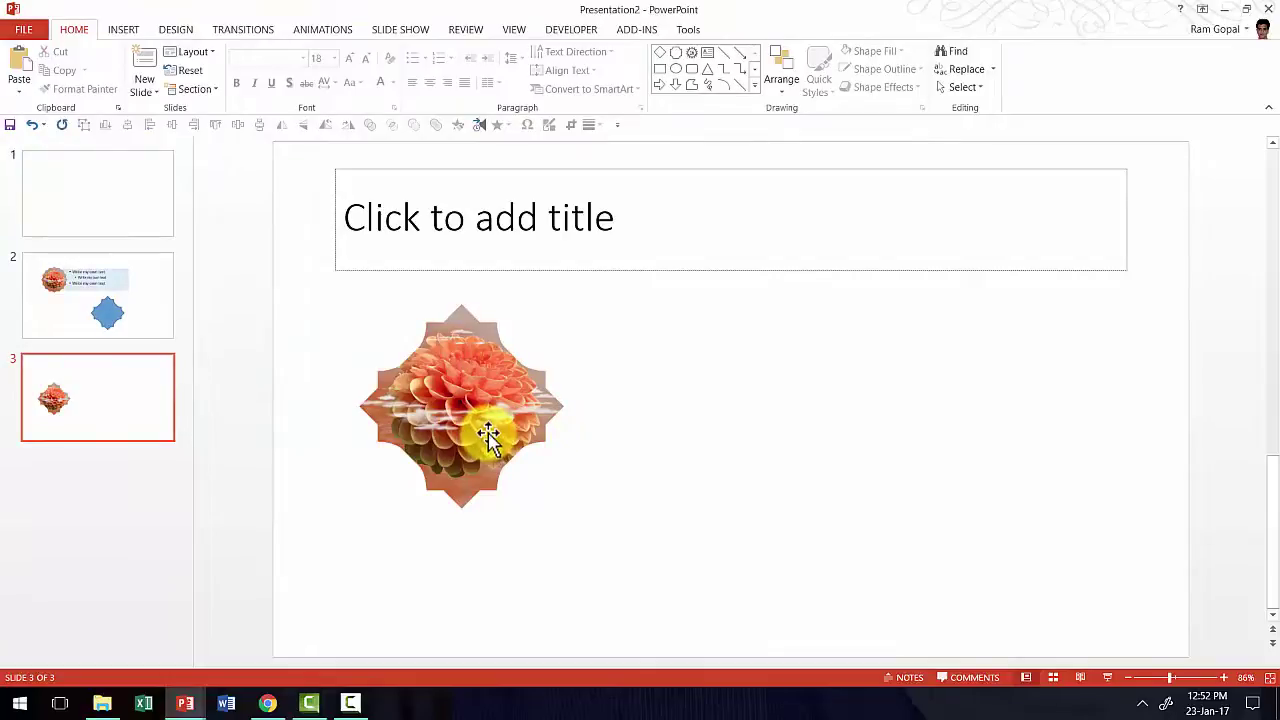